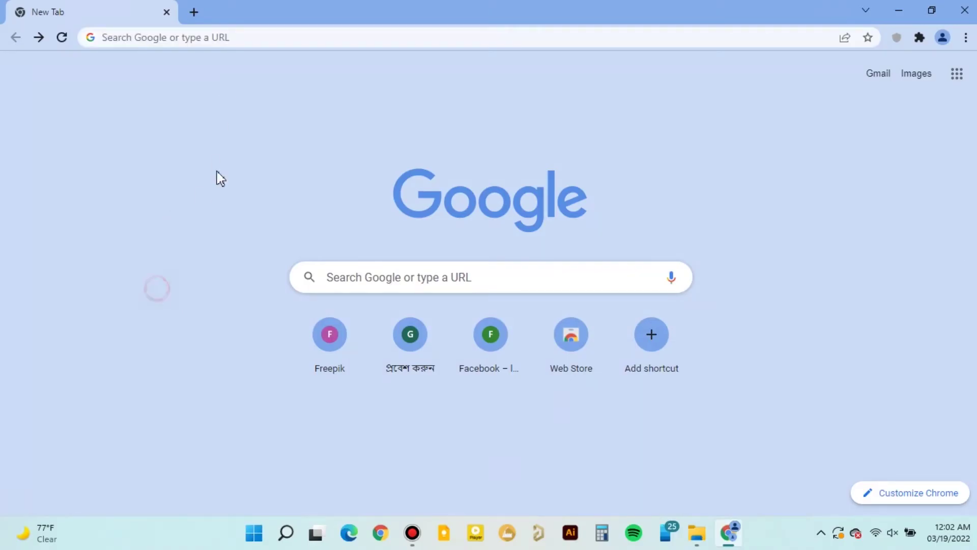
Search the web for 'everycircuit' and open the EveryCircuit - Home result.
left_click(236, 37)
type("eve")
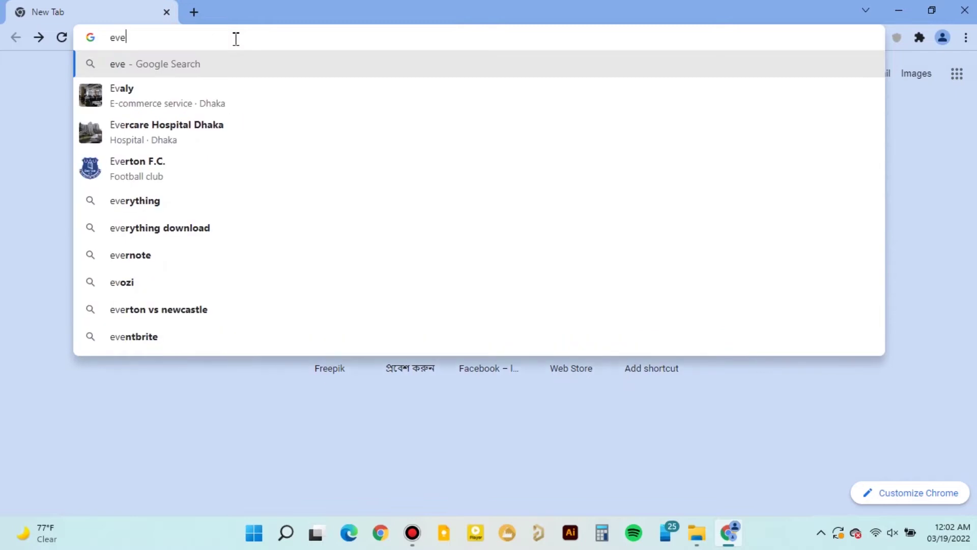
type("rycir")
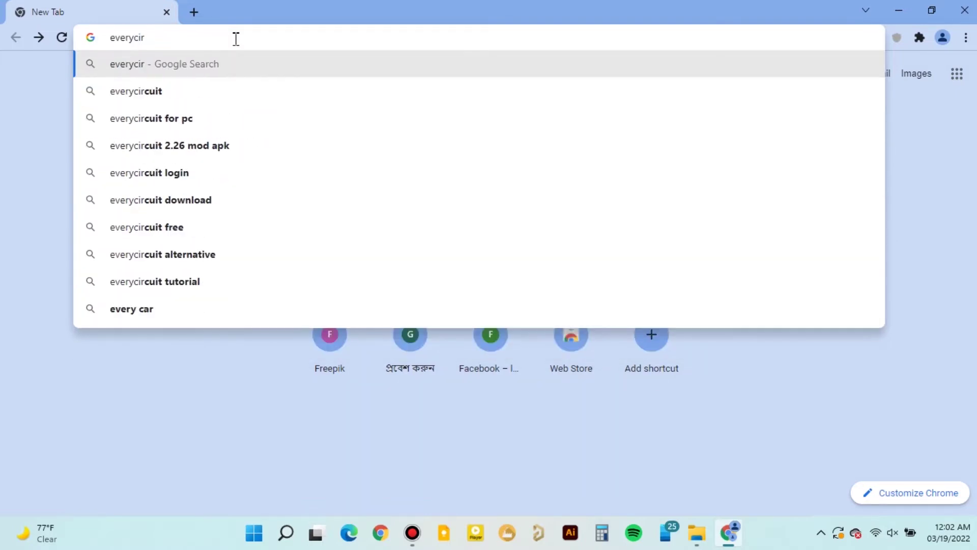
key("Down")
key("Return")
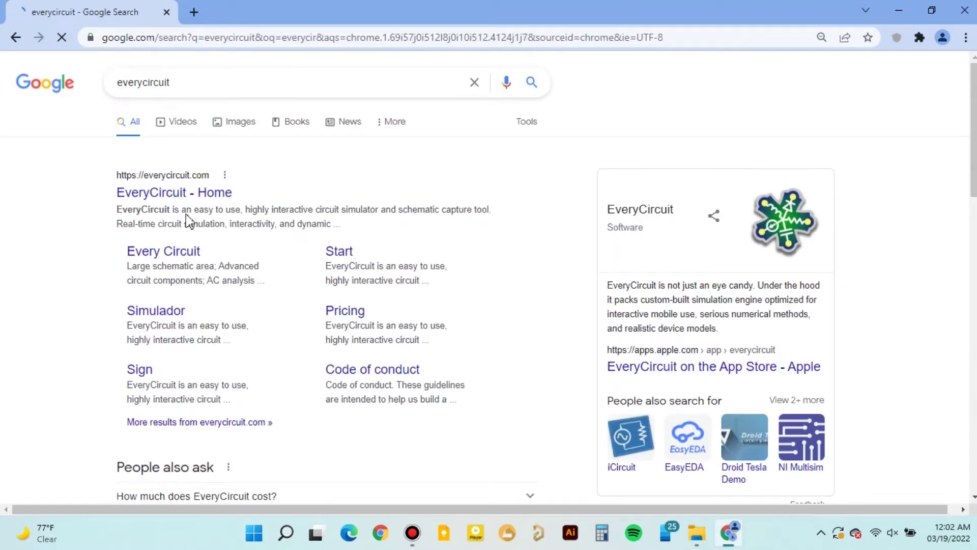
left_click(183, 197)
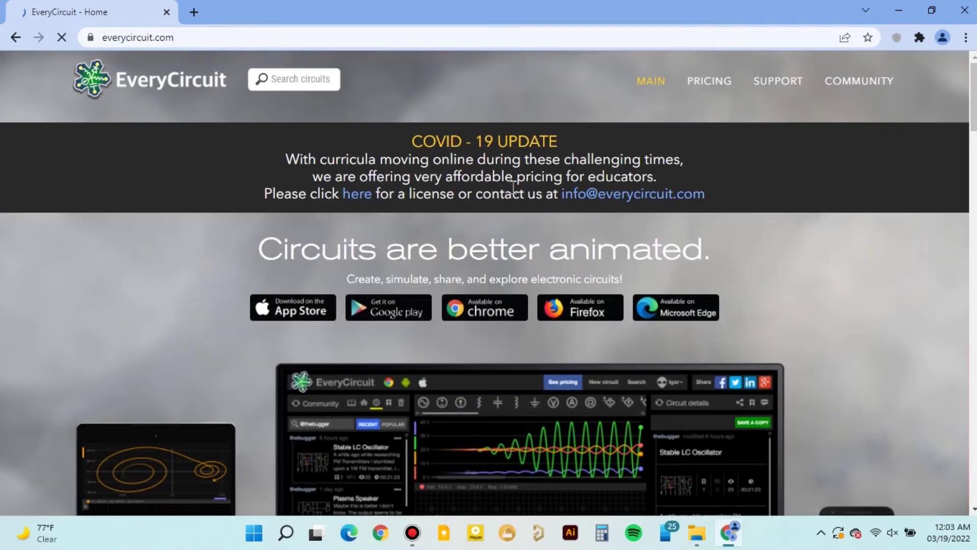
scroll(479, 291, "down", 1)
scroll(477, 281, "down", 1)
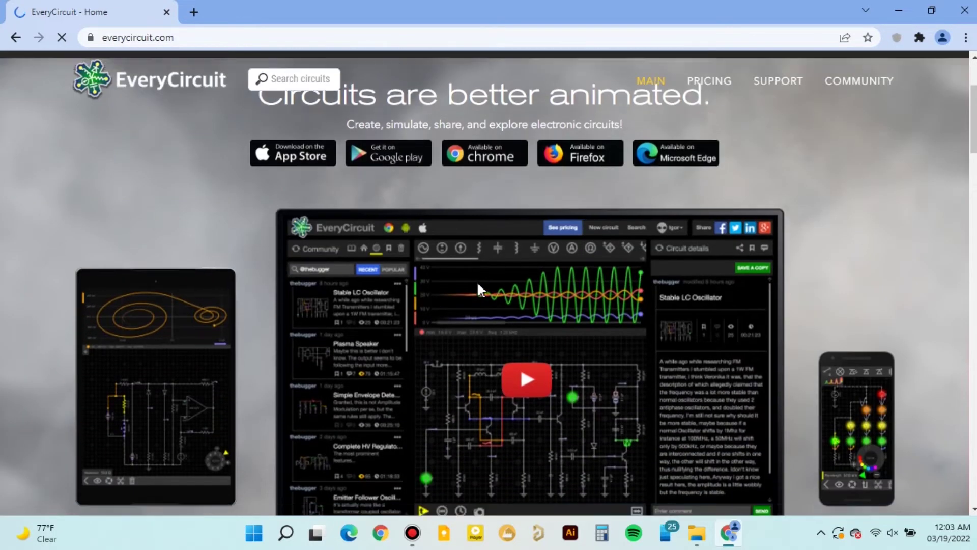
scroll(477, 281, "down", 5)
scroll(477, 280, "down", 4)
scroll(478, 280, "up", 5)
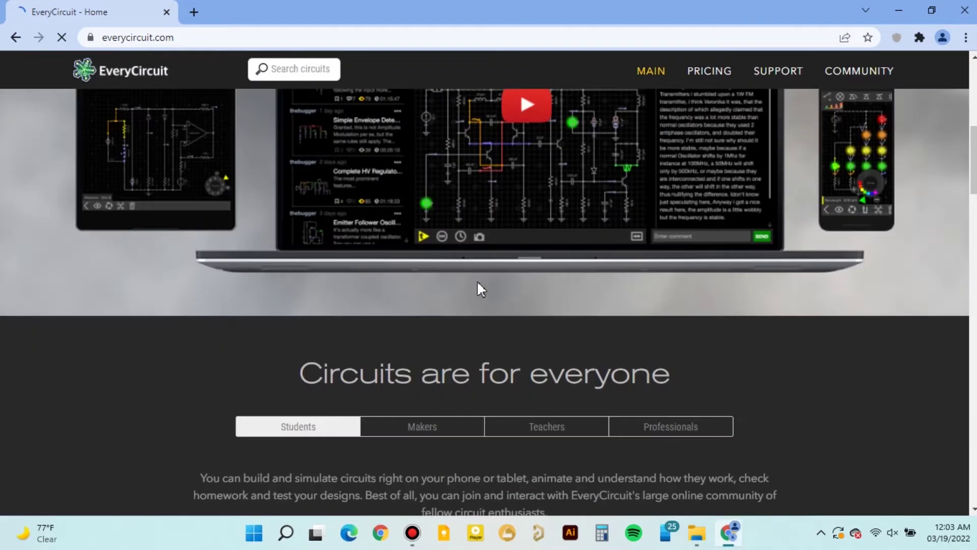
scroll(477, 280, "up", 5)
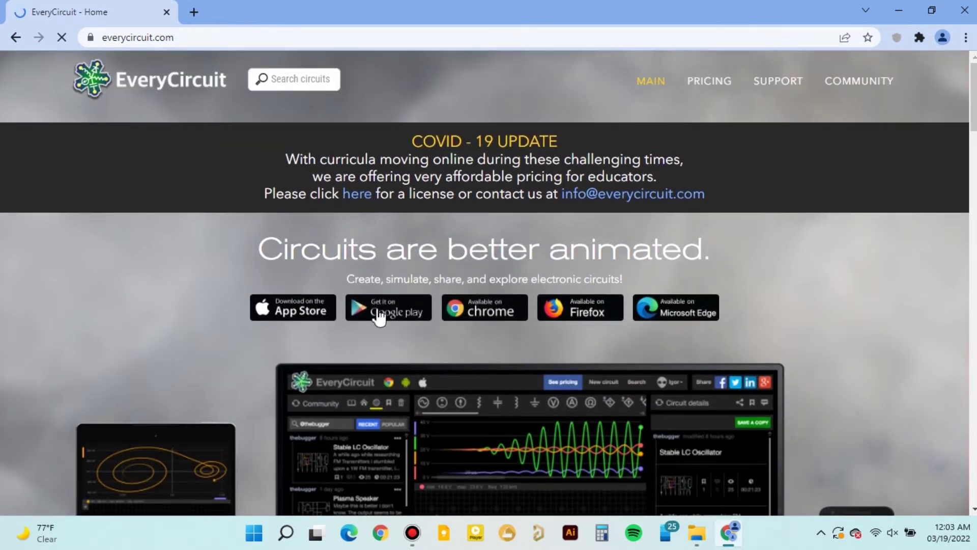
Check the EveryCircuit Google Play listing in a new tab, then close it.
right_click(377, 316)
left_click(436, 80)
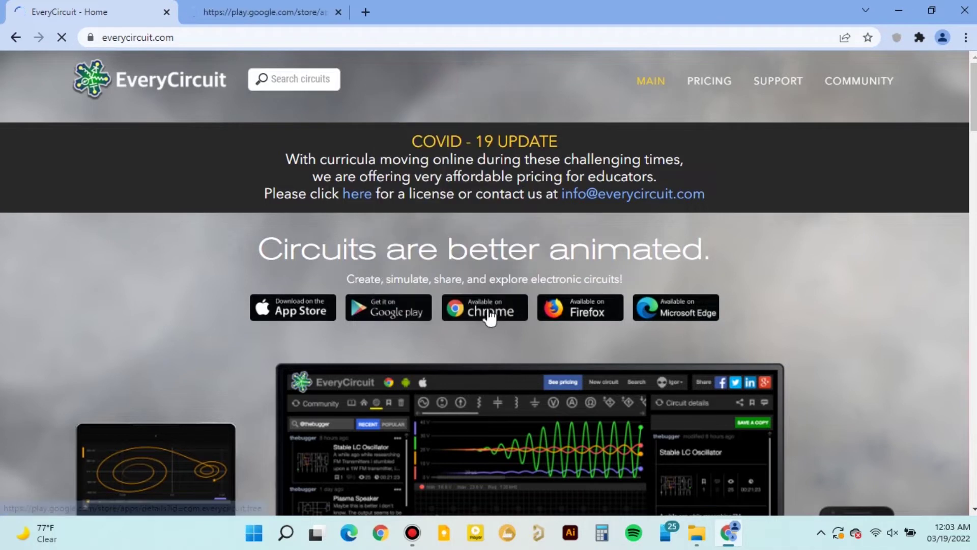
left_click(267, 12)
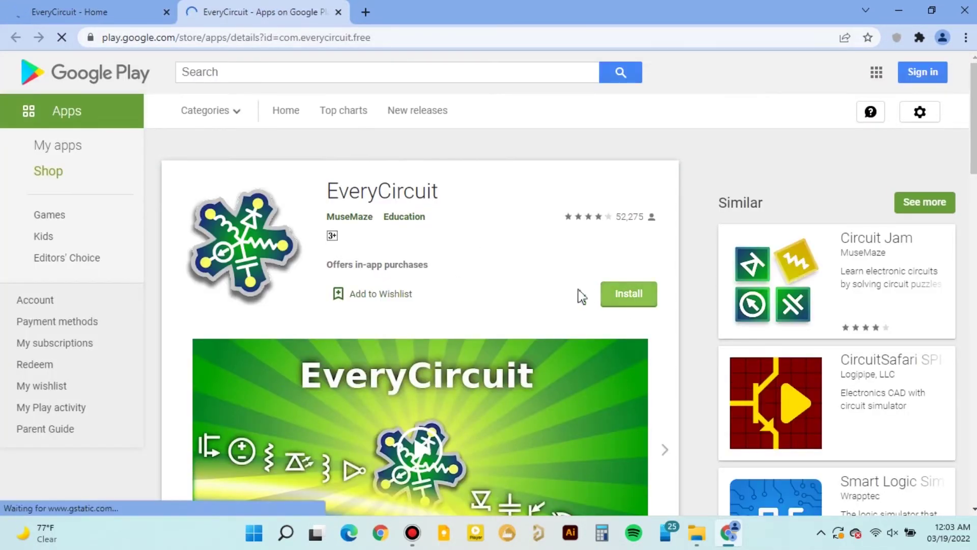
left_click(103, 9)
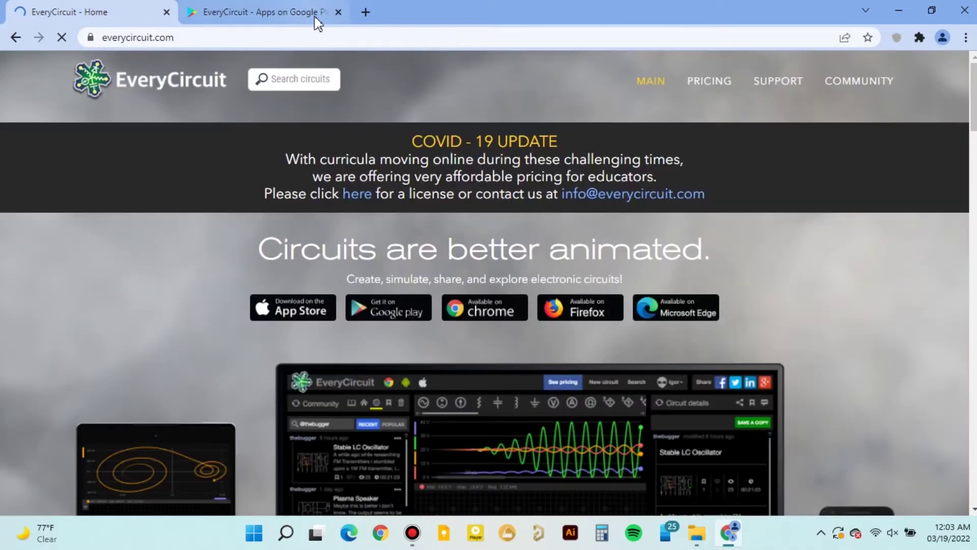
left_click(341, 13)
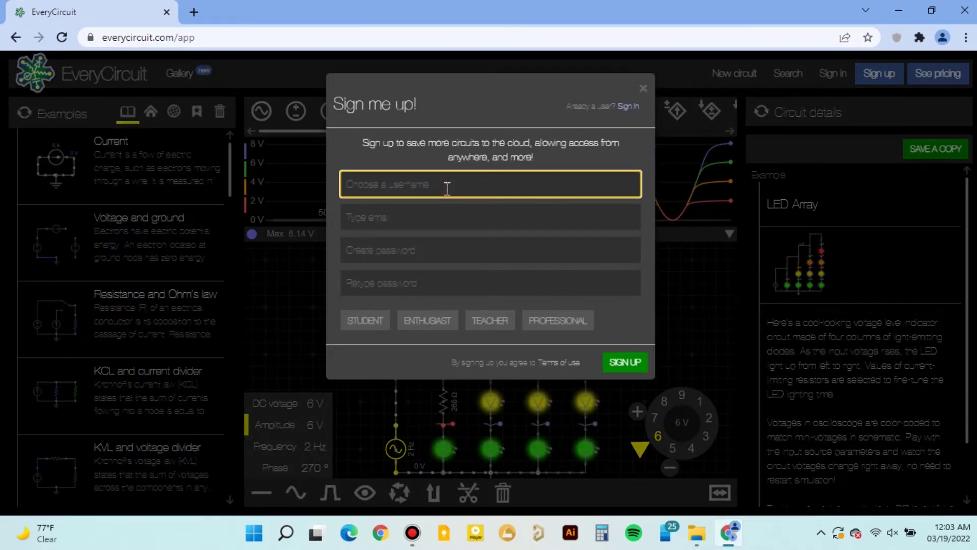
type("Bi")
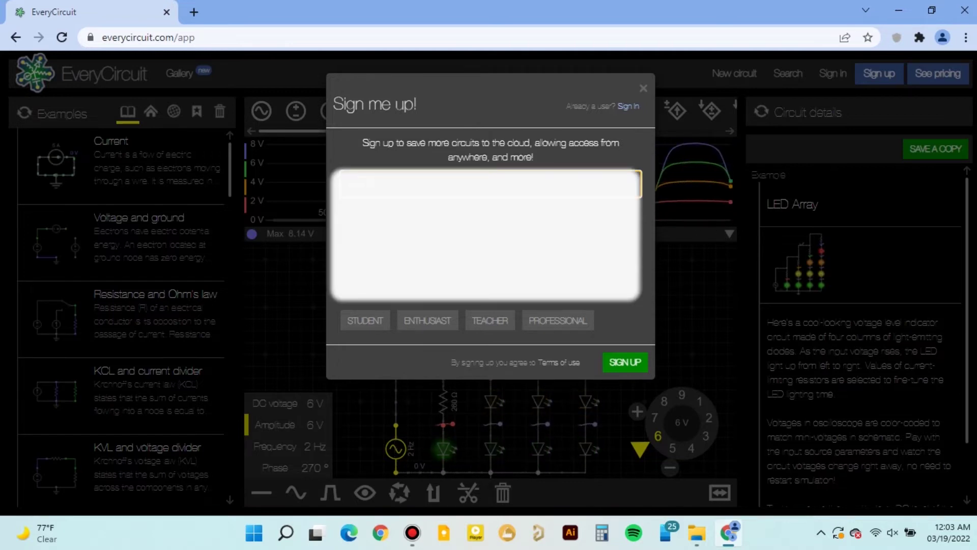
Sign up with the STUDENT account type and decline the purchase offer with 'Maybe later'.
left_click(365, 321)
left_click(619, 362)
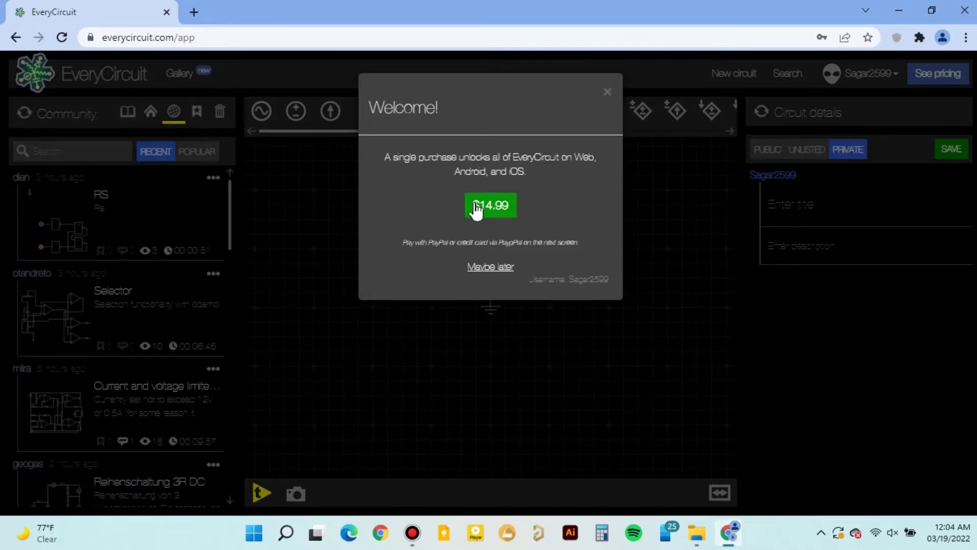
left_click(491, 270)
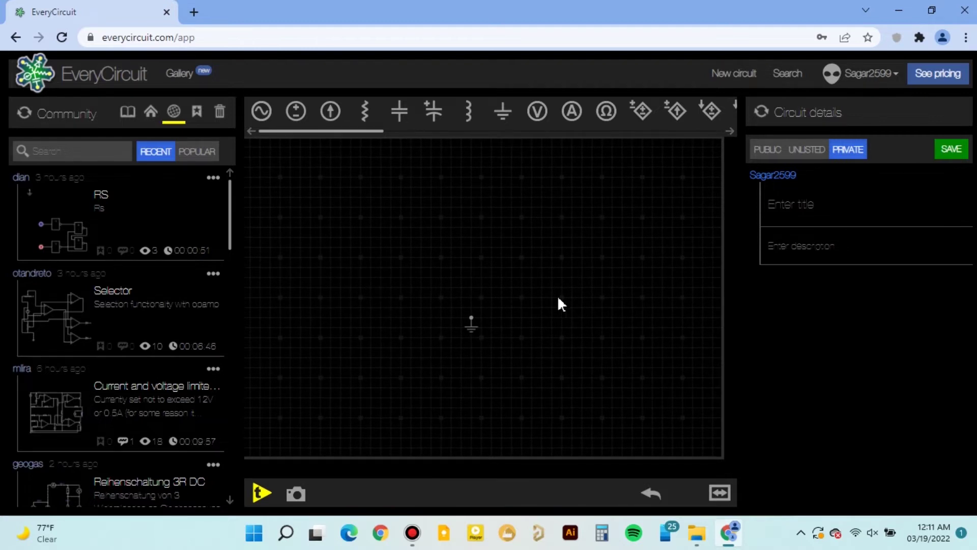
left_click(496, 313)
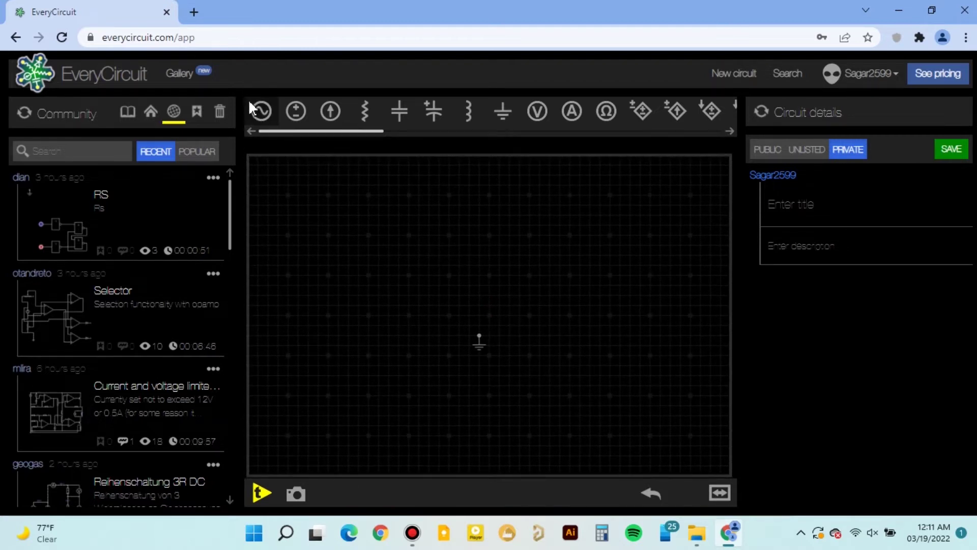
left_click_drag(301, 133, 487, 140)
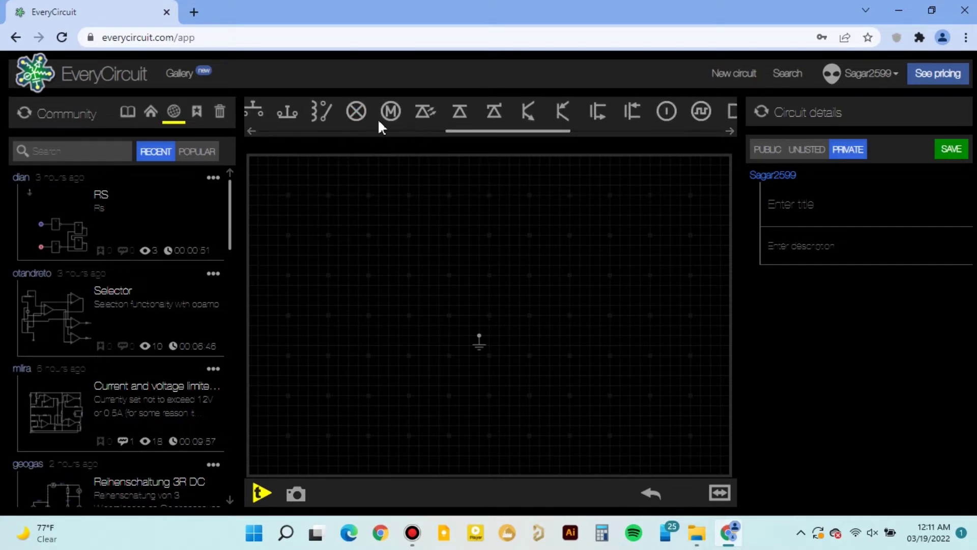
left_click(356, 112)
mouse_move(281, 177)
left_mouse_down()
mouse_move(295, 237)
mouse_move(310, 227)
left_mouse_up()
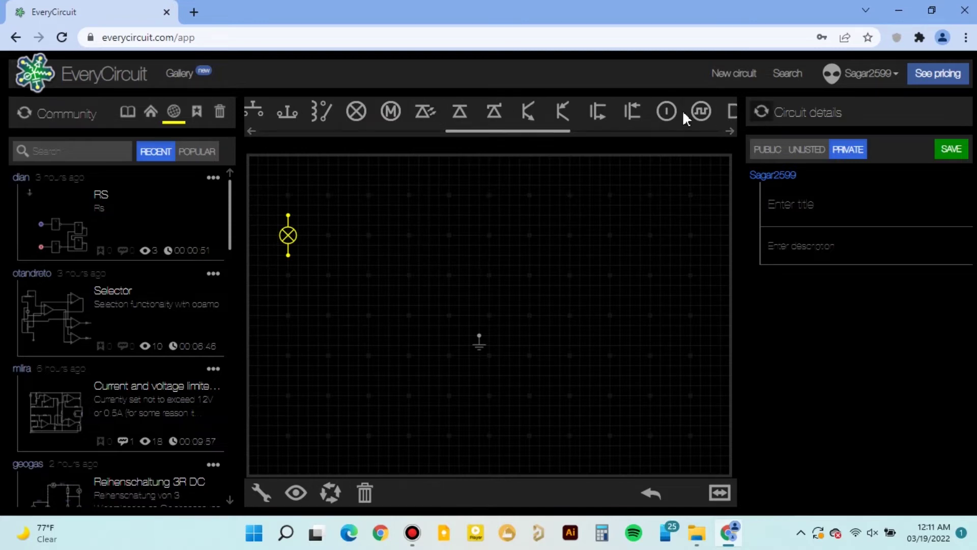
left_click_drag(534, 131, 702, 137)
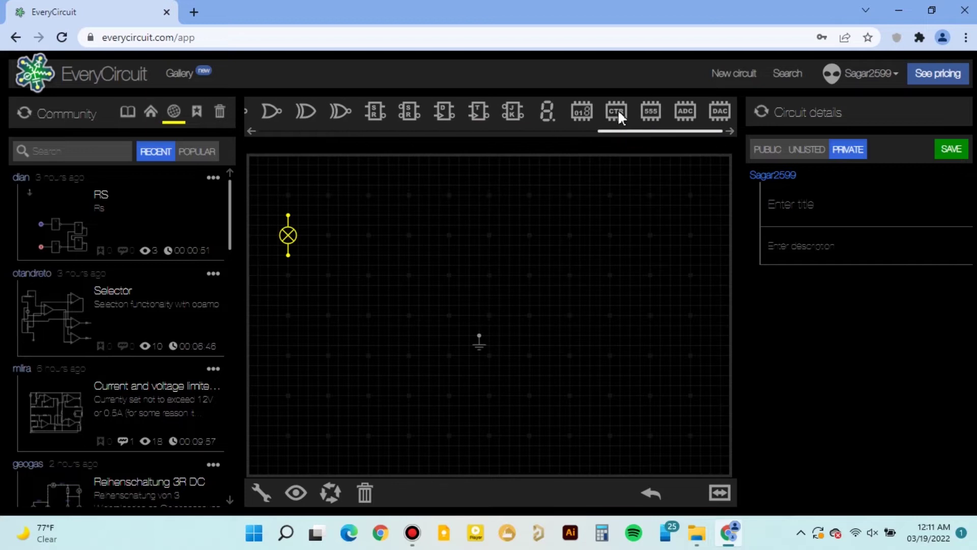
mouse_move(552, 108)
left_mouse_down()
mouse_move(382, 202)
mouse_move(389, 246)
left_mouse_up()
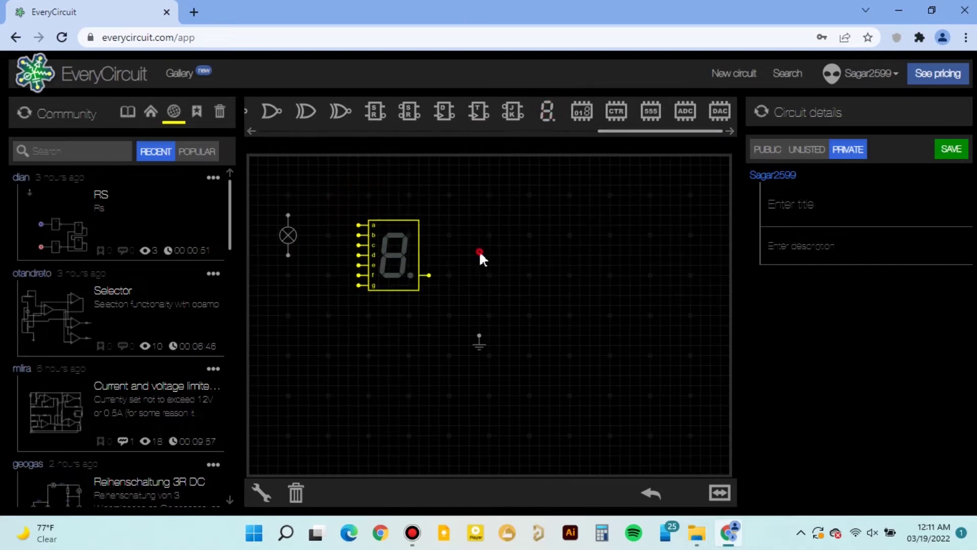
left_click(479, 250)
left_click(395, 249)
left_click(554, 242)
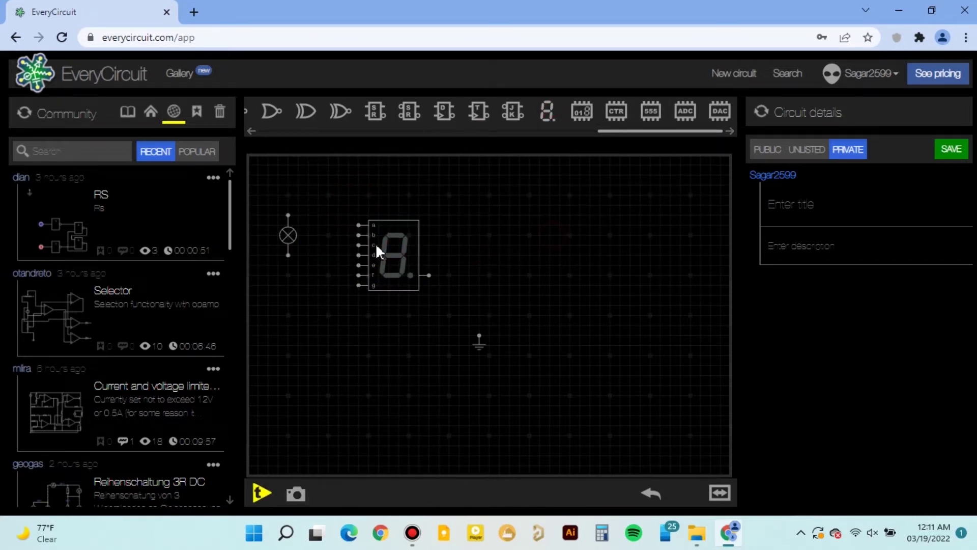
left_click(387, 243)
key("Delete")
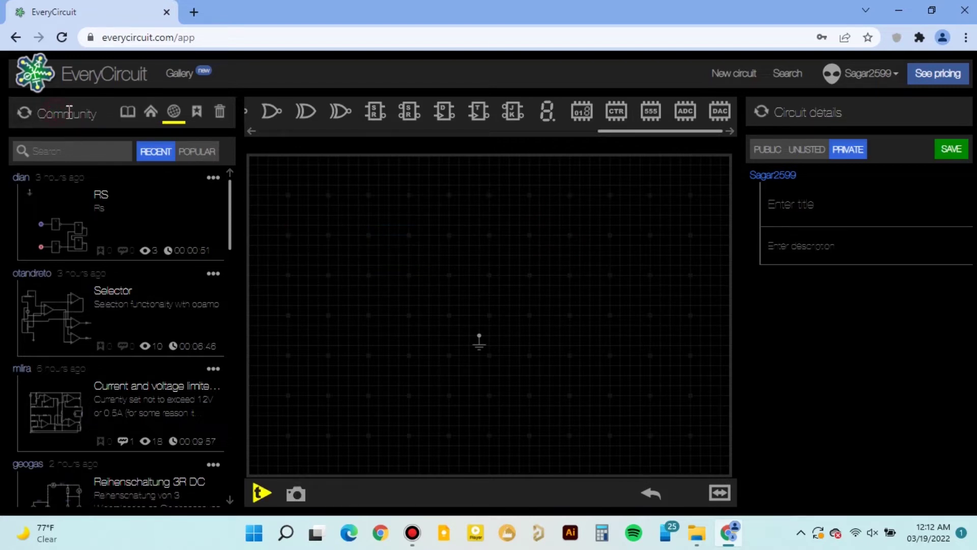
scroll(61, 323, "down", 1)
scroll(128, 253, "up", 1)
Load the 'Resistance and Ohm's law' example, discarding changes, and select its current source.
left_click(125, 115)
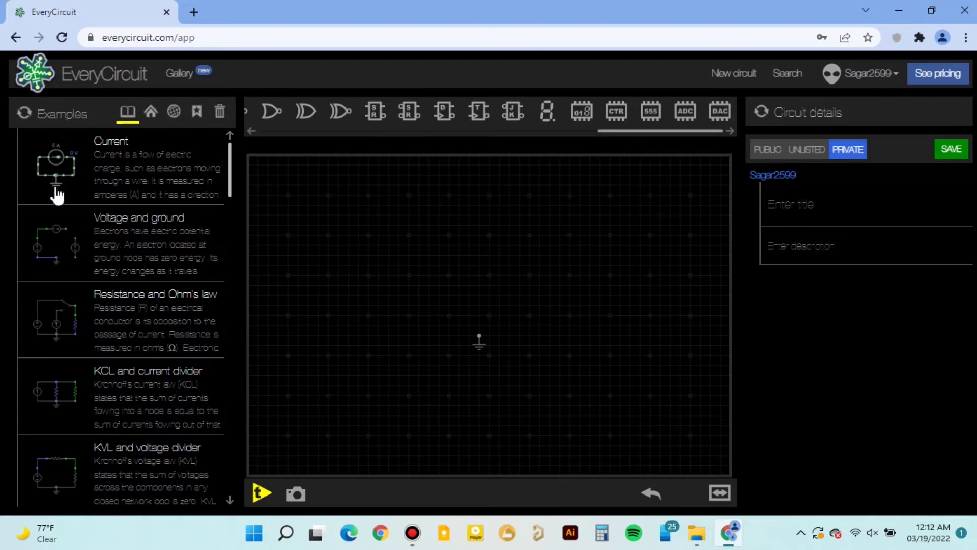
scroll(69, 265, "down", 1)
left_click(50, 252)
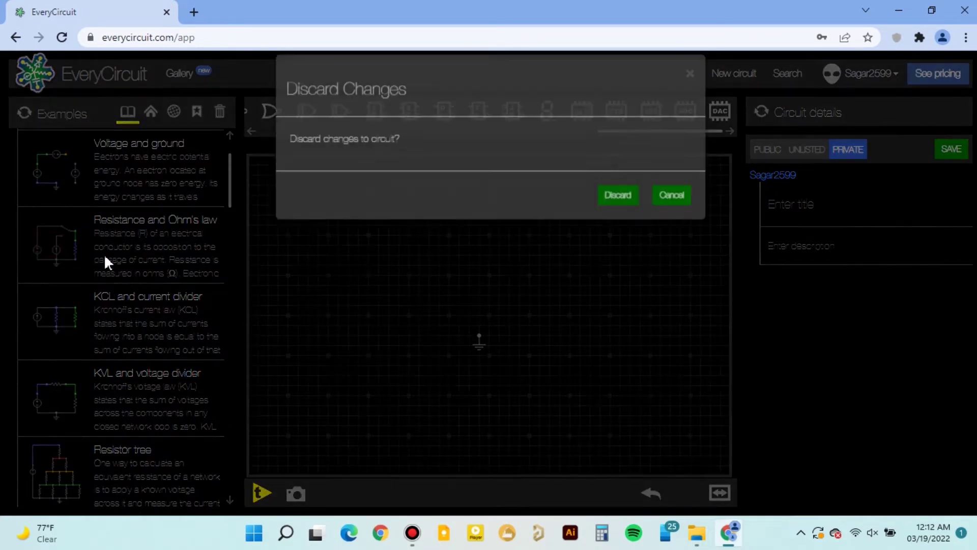
left_click(624, 215)
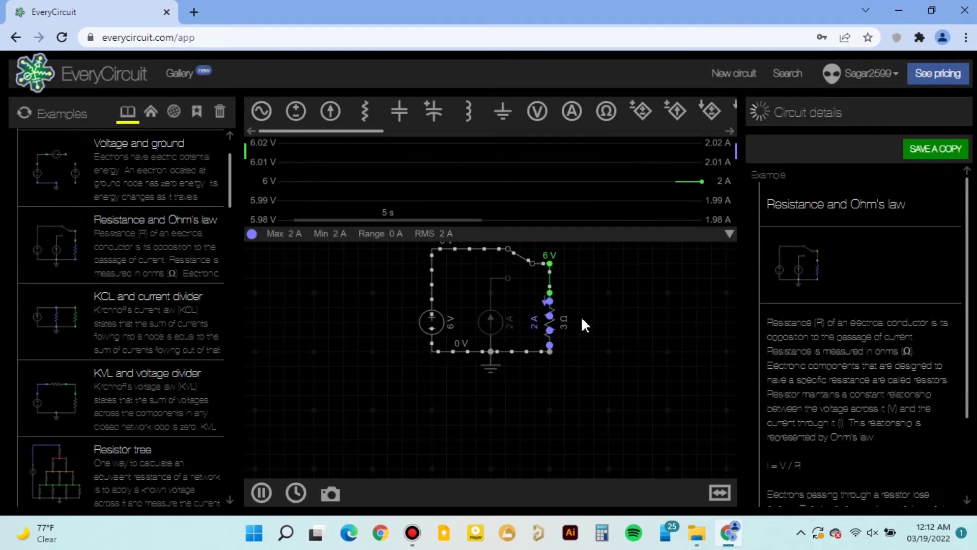
scroll(540, 323, "up", 3)
left_click(418, 333)
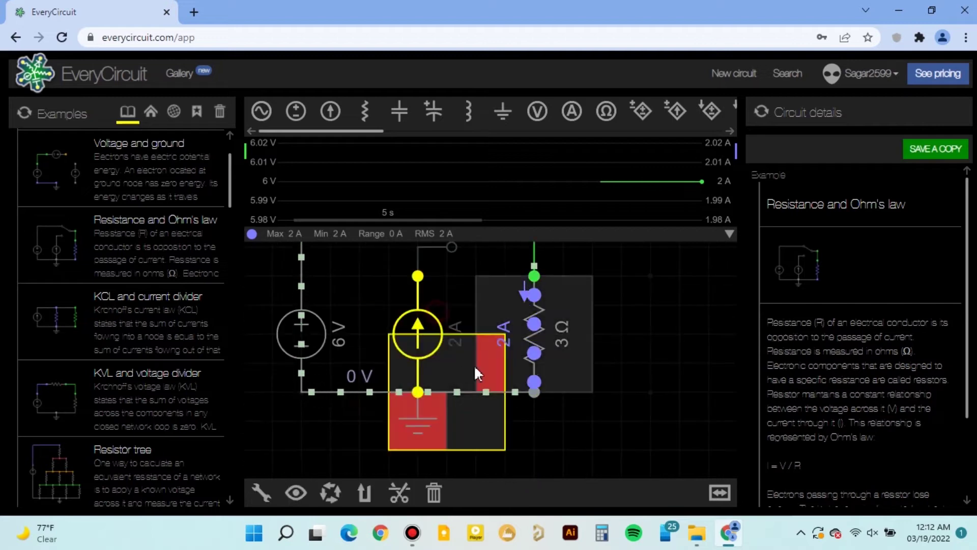
scroll(568, 311, "down", 3)
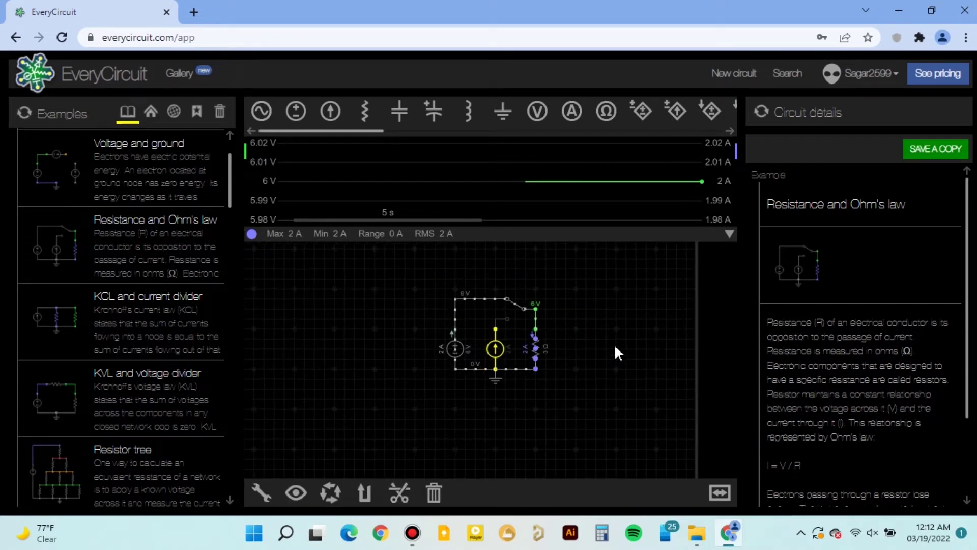
scroll(122, 356, "down", 5)
scroll(163, 288, "down", 5)
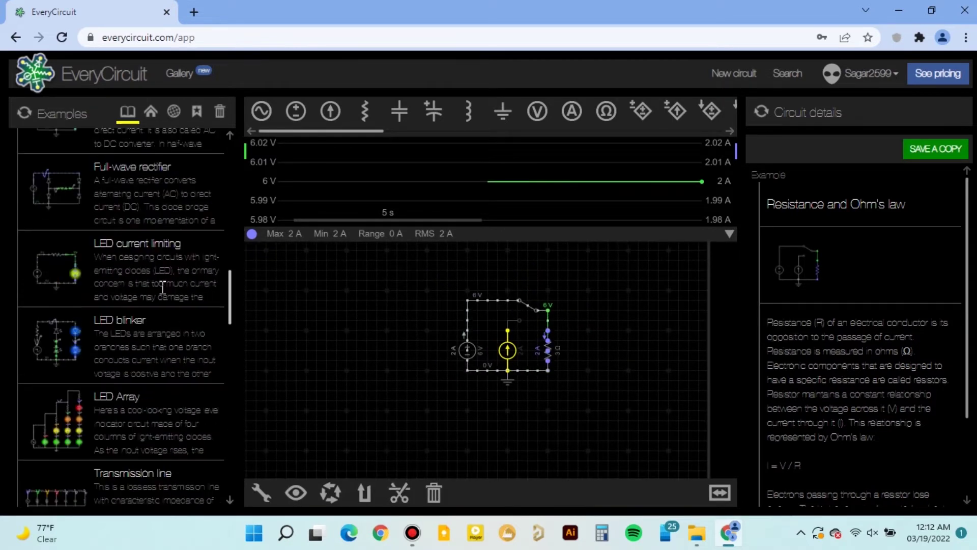
left_click(151, 115)
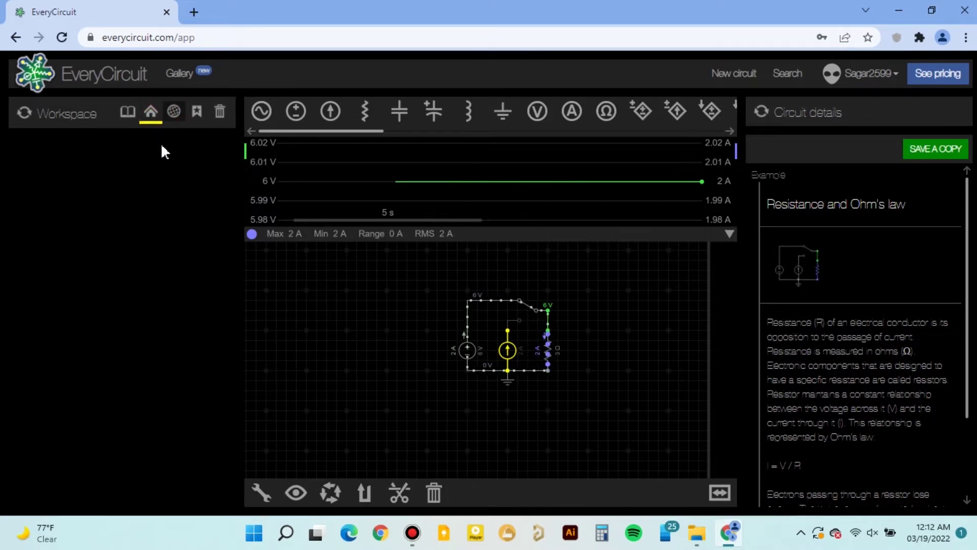
Open the community circuit 'Dual code transmitter' and hold its bottom push-button to send a 0.
left_click(173, 111)
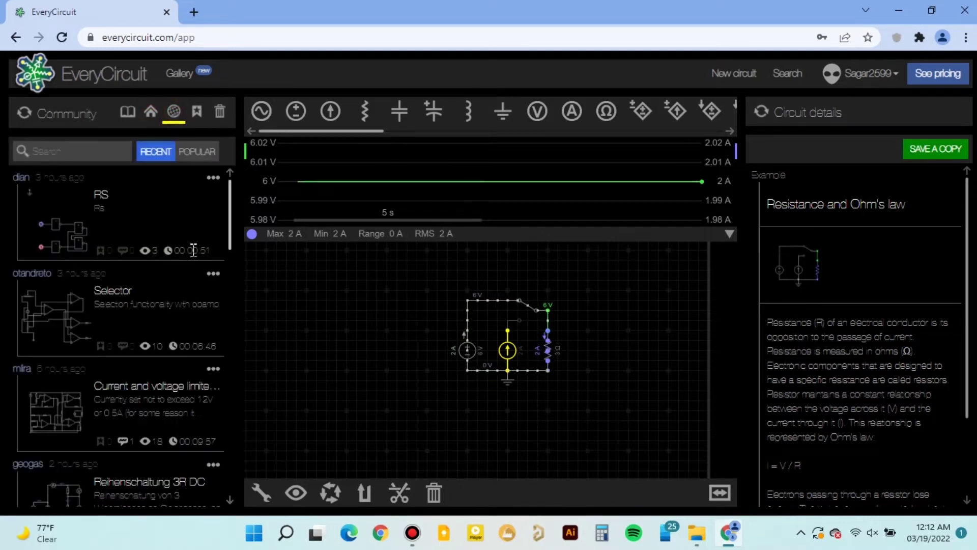
scroll(221, 287, "down", 4)
scroll(220, 291, "down", 1)
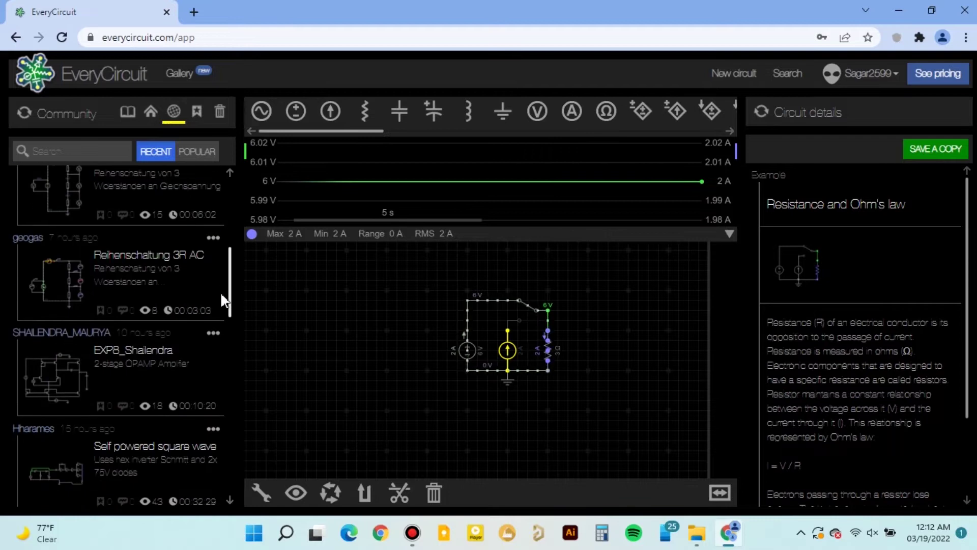
scroll(220, 356, "down", 2)
scroll(219, 356, "down", 1)
left_click(49, 280)
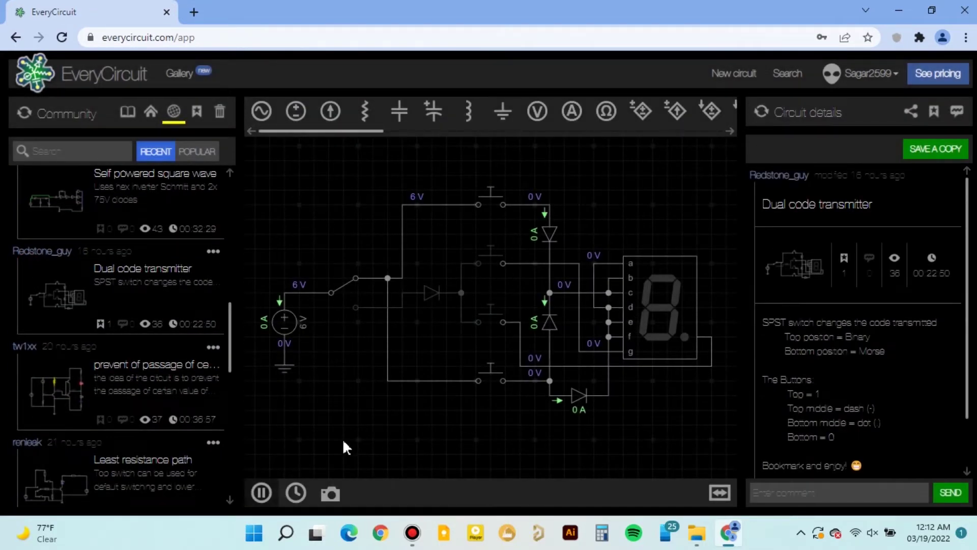
left_click(487, 371)
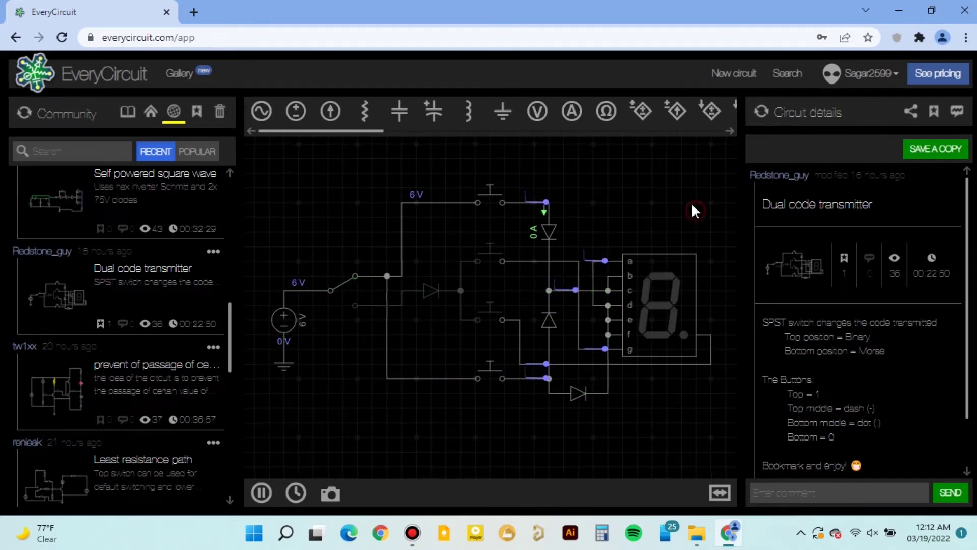
Select and read parts of the circuit's title and description text.
left_click_drag(892, 206, 787, 208)
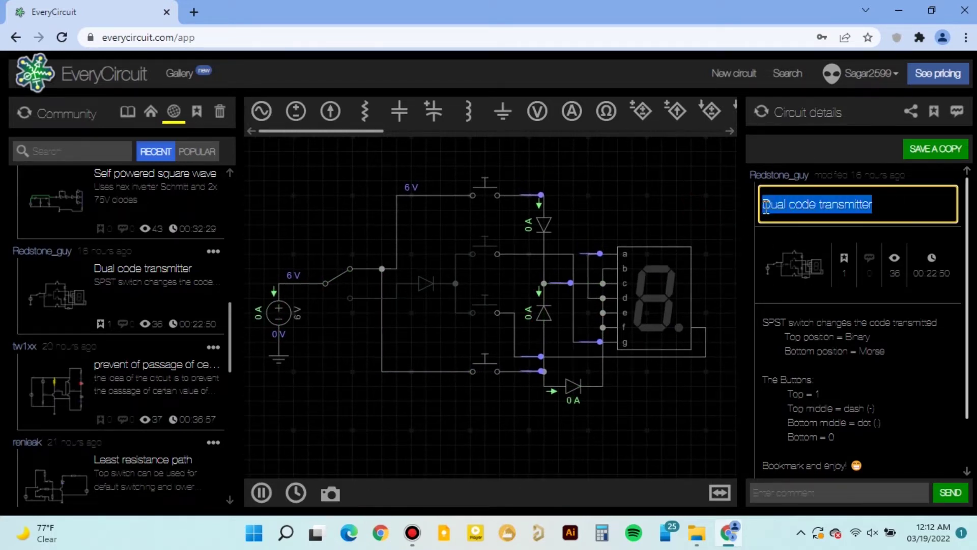
left_click(866, 259)
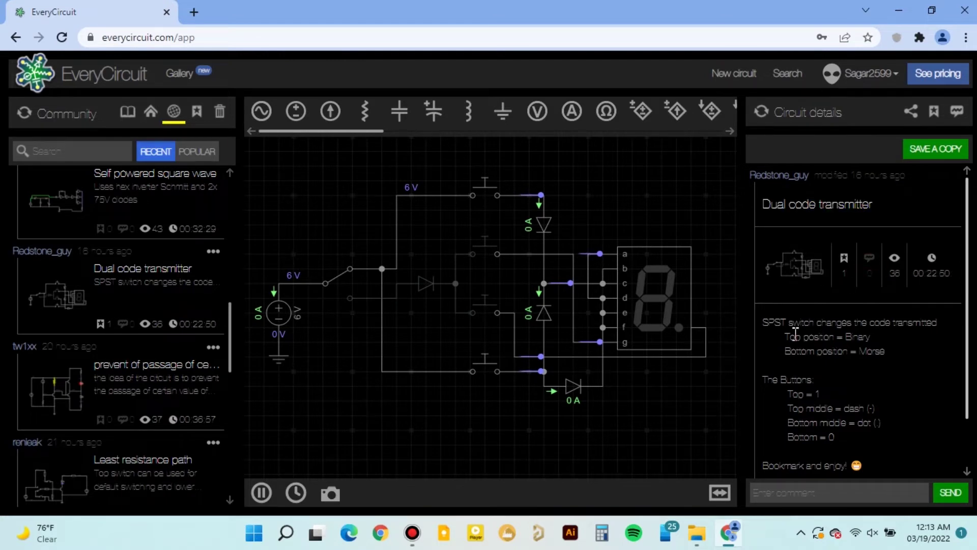
scroll(805, 357, "down", 1)
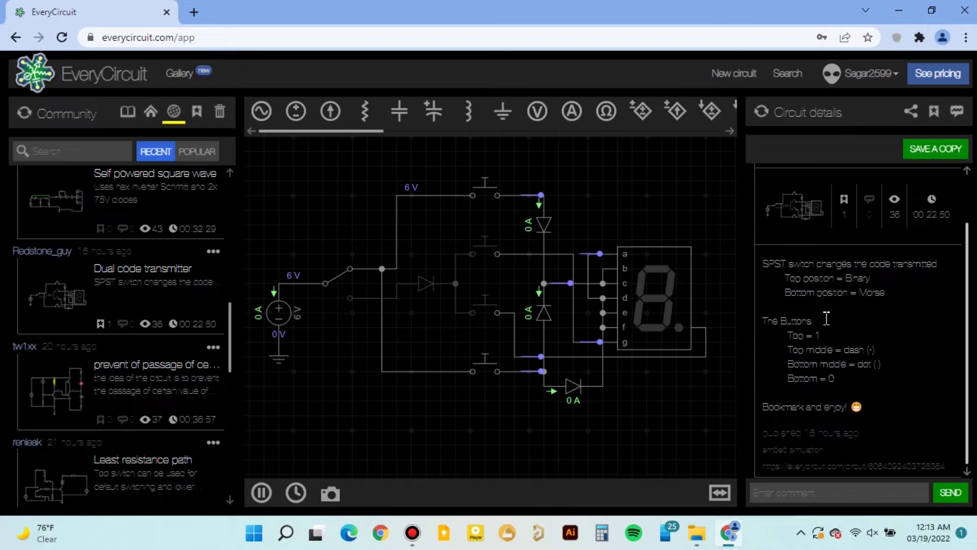
left_click_drag(815, 300, 858, 433)
left_click(909, 381)
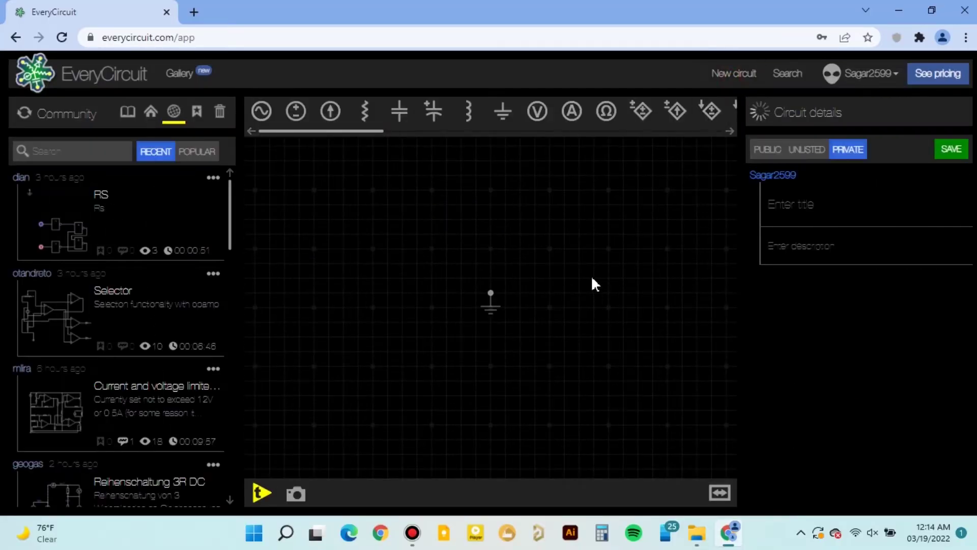
scroll(592, 283, "down", 3)
Move the ground symbol left of centre on the empty canvas and add a DC voltage source.
mouse_move(620, 284)
left_mouse_down()
mouse_move(574, 332)
mouse_move(584, 317)
left_mouse_up()
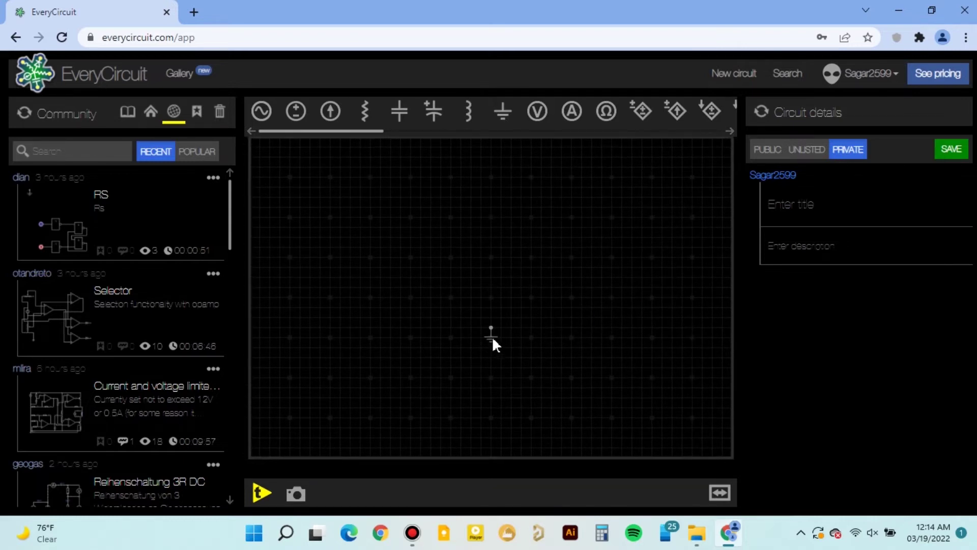
left_click_drag(492, 336, 421, 296)
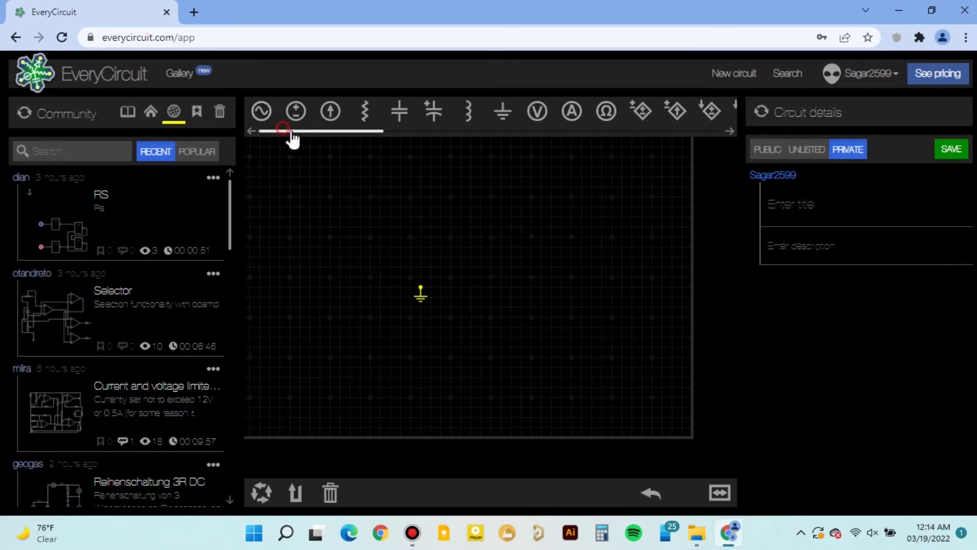
left_click_drag(293, 140, 259, 144)
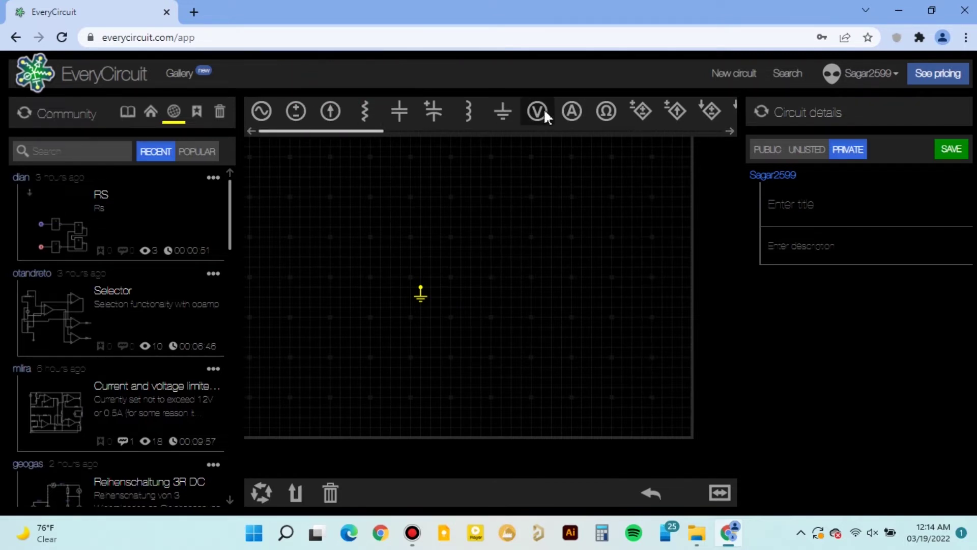
left_click(297, 112)
Position the DC voltage source up and left of the ground symbol, then select it.
left_click_drag(273, 173, 361, 267)
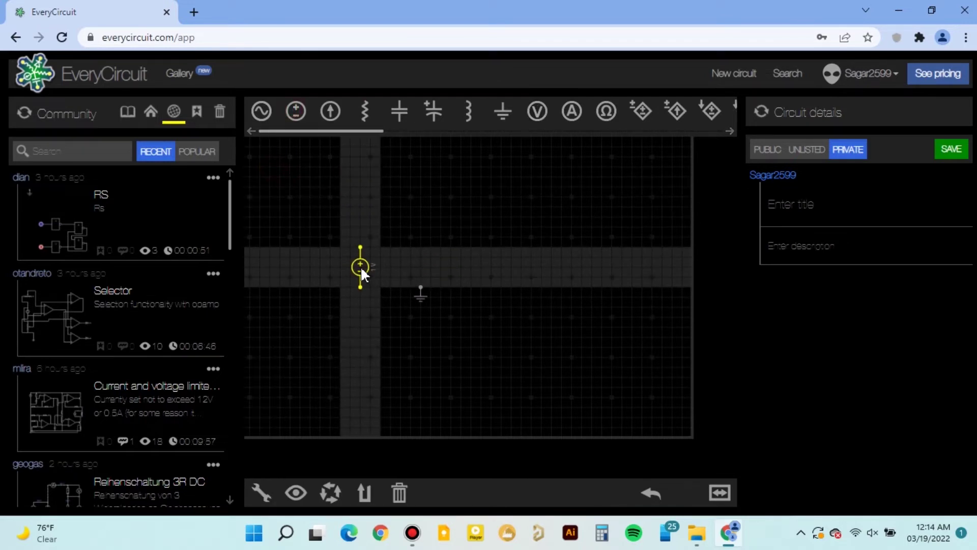
left_click(277, 181)
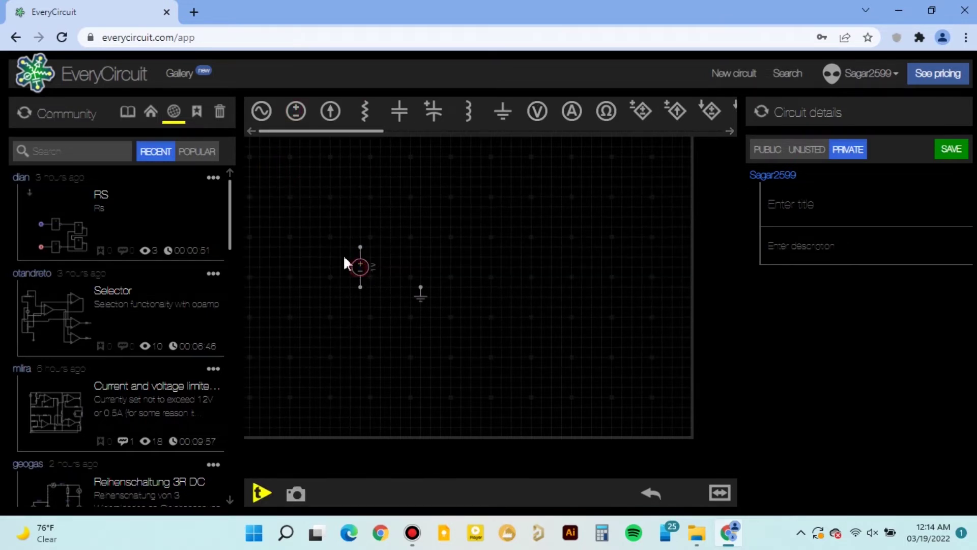
left_click_drag(344, 262, 364, 269)
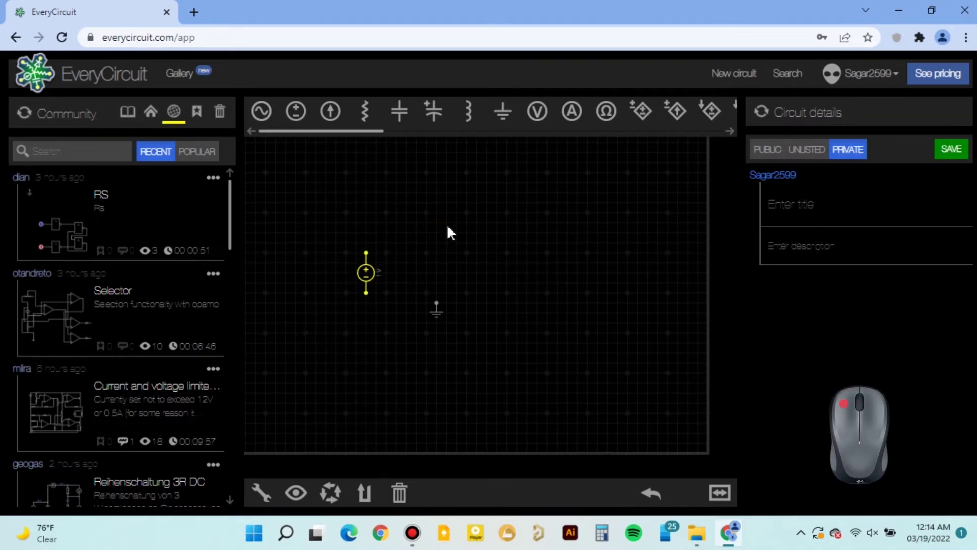
mouse_move(444, 208)
left_mouse_down()
mouse_move(497, 207)
mouse_move(494, 222)
mouse_move(431, 220)
left_mouse_up()
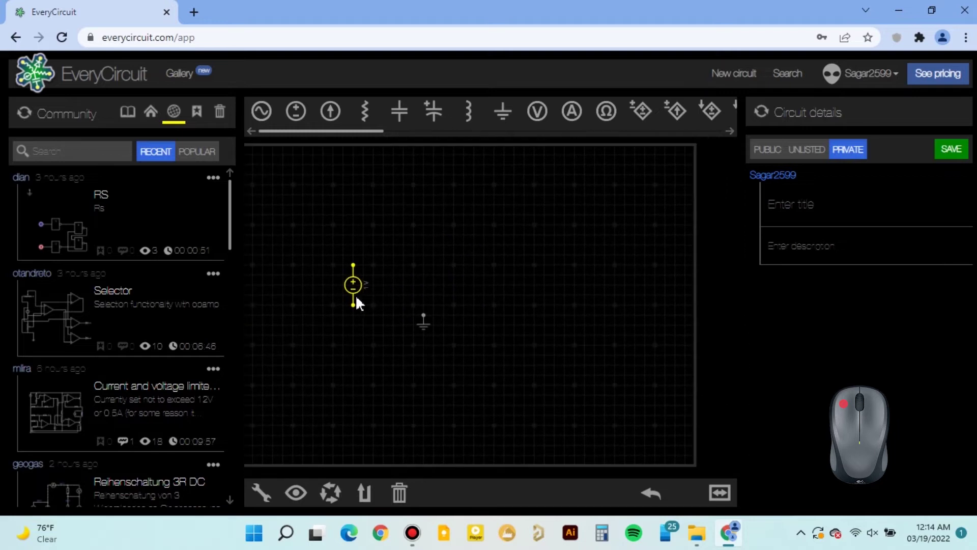
scroll(355, 294, "up", 3, "ctrl")
scroll(355, 295, "up", 2, "ctrl")
scroll(353, 294, "down", 5, "ctrl")
scroll(354, 295, "up", 1, "ctrl")
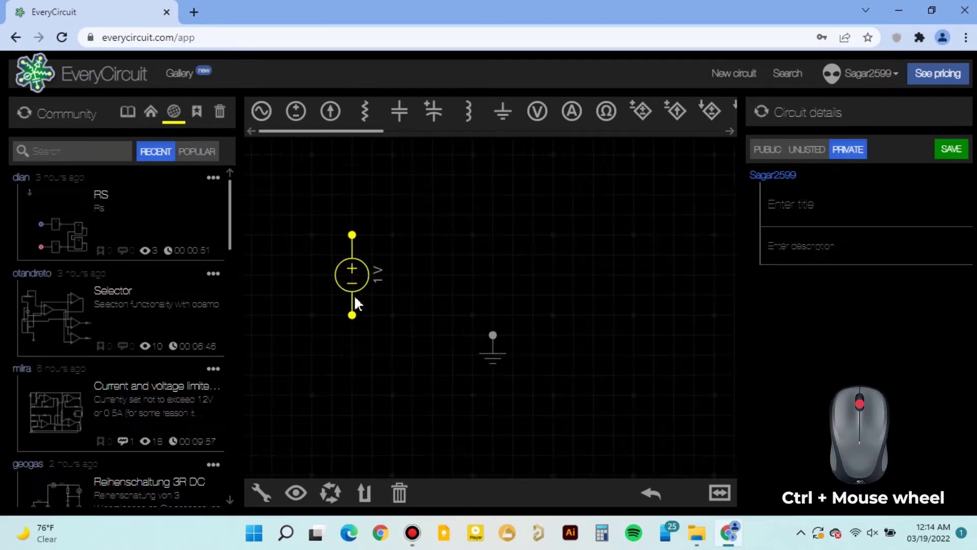
scroll(355, 298, "up", 2, "ctrl")
scroll(355, 297, "down", 4, "ctrl")
scroll(356, 298, "up", 2, "ctrl")
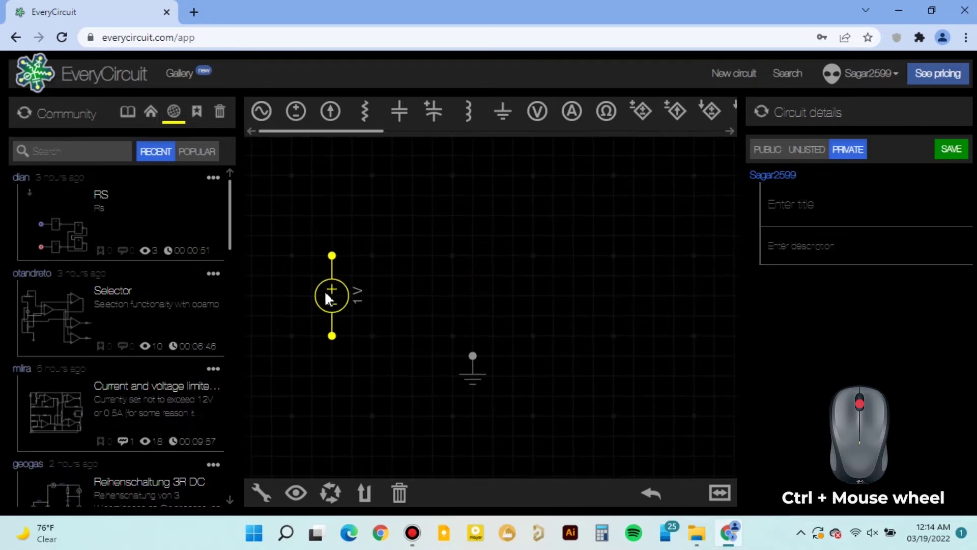
left_click(341, 302)
mouse_move(381, 132)
left_mouse_down()
mouse_move(466, 155)
mouse_move(517, 159)
mouse_move(552, 149)
left_mouse_up()
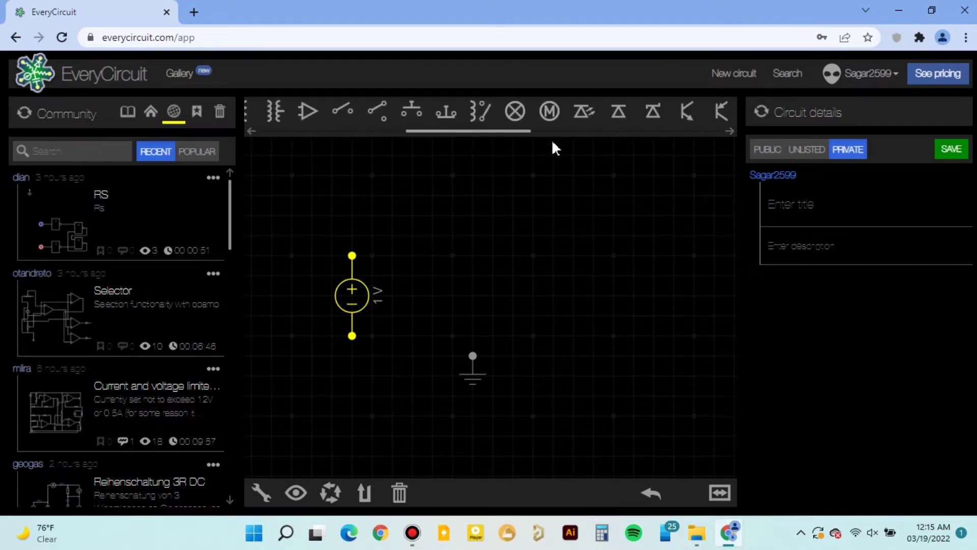
Place an LED right of the ground and wire the source's lower terminal to the LED's.
left_click(592, 110)
mouse_move(299, 197)
left_mouse_down()
mouse_move(523, 276)
mouse_move(540, 296)
mouse_move(571, 295)
left_mouse_up()
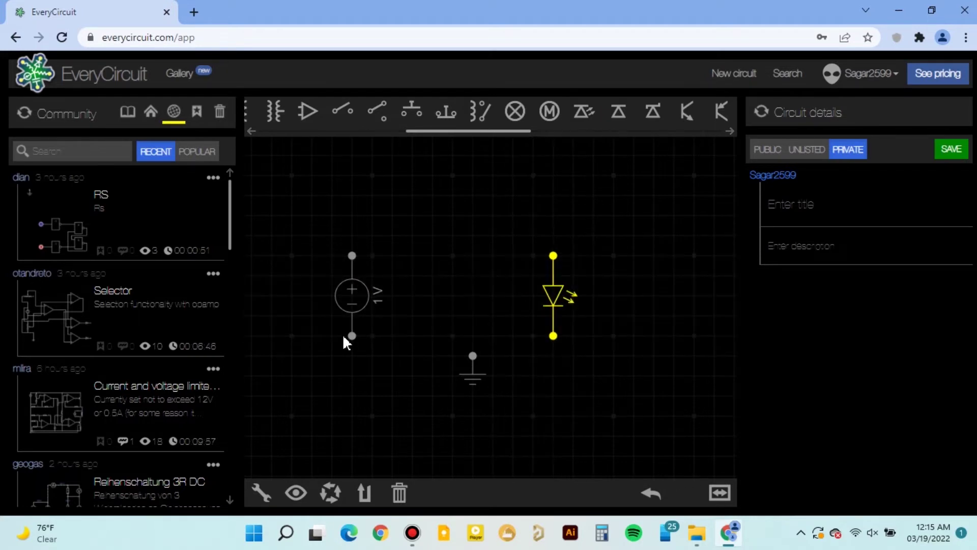
left_click(357, 336)
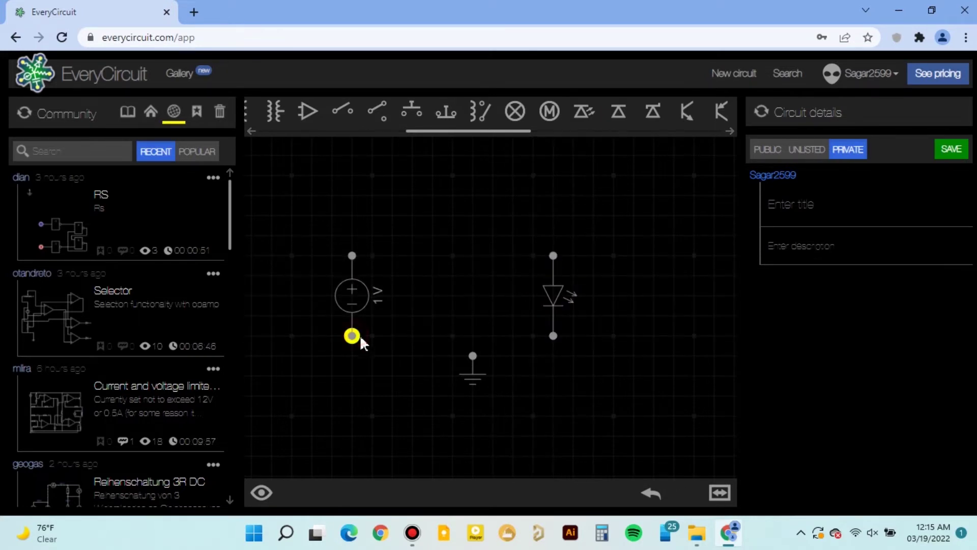
left_click(554, 337)
Connect ground to the bottom wire and wire the source's top terminal to the LED's.
left_click(474, 356)
left_click(473, 336)
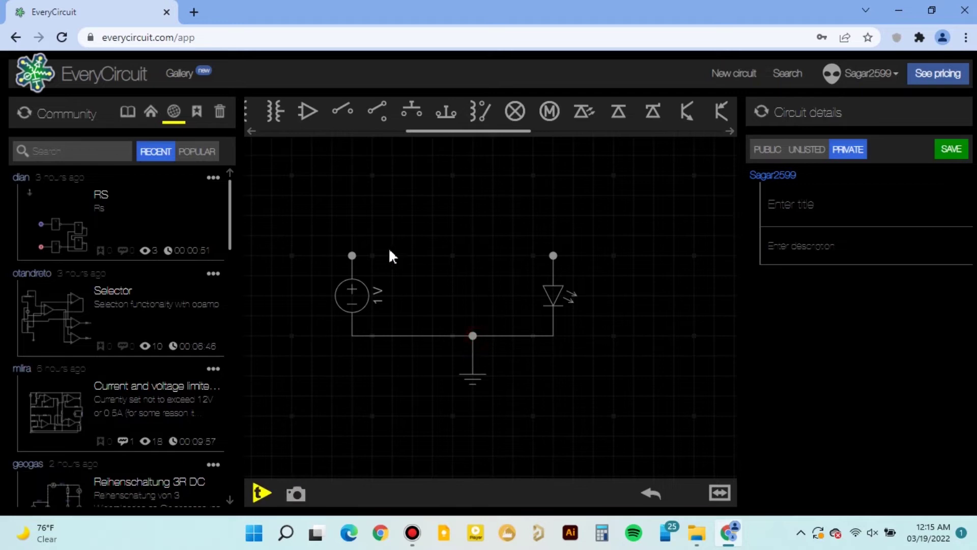
left_click(352, 256)
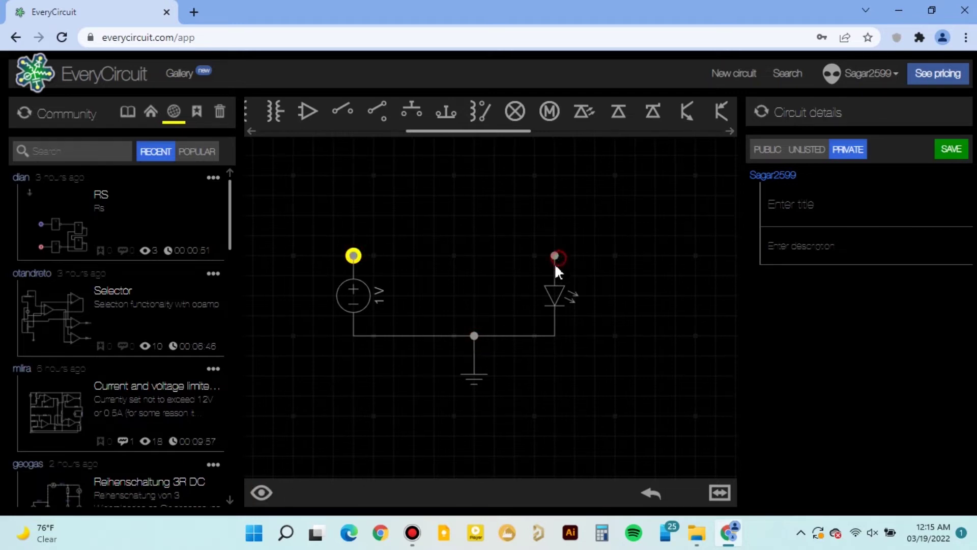
left_click(555, 257)
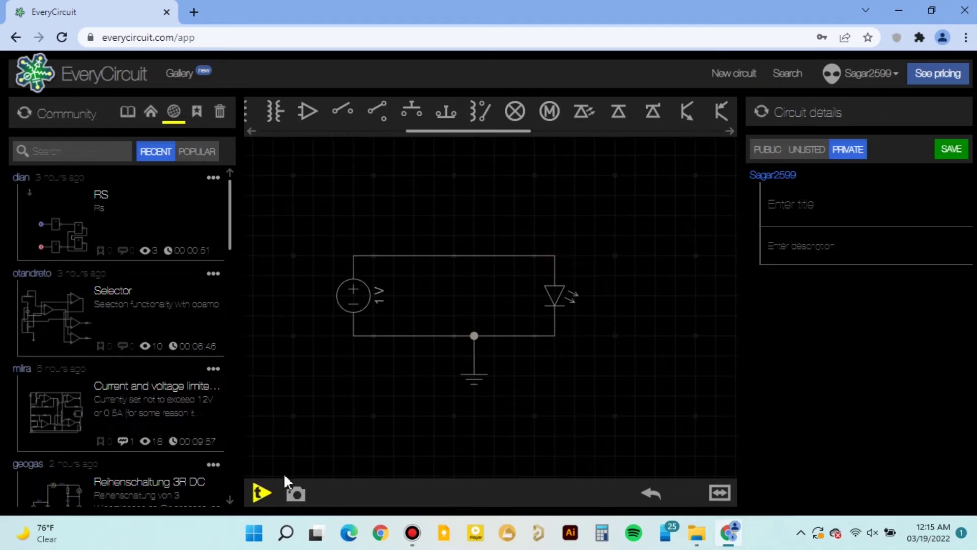
left_click(346, 296)
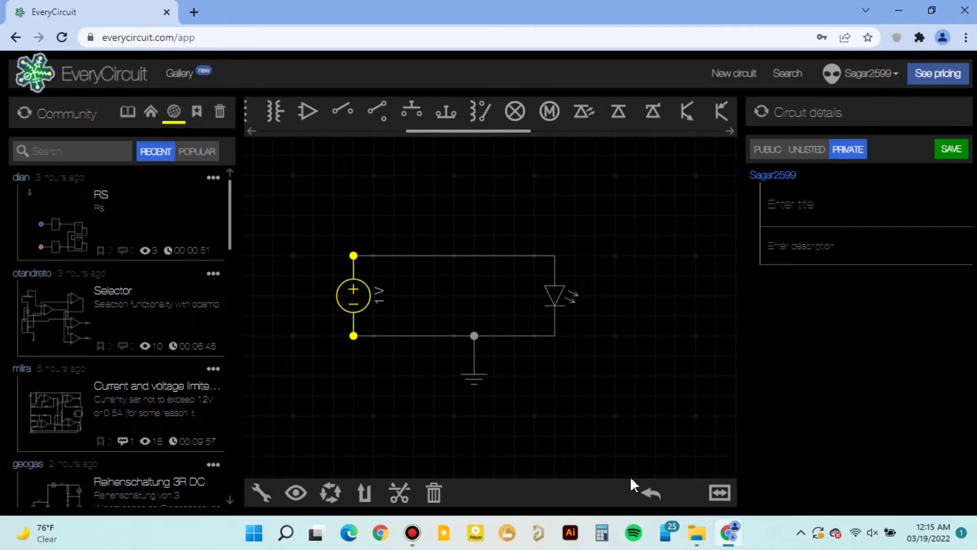
Turn the voltage source dial up to 9 V and start the simulation.
left_click(271, 488)
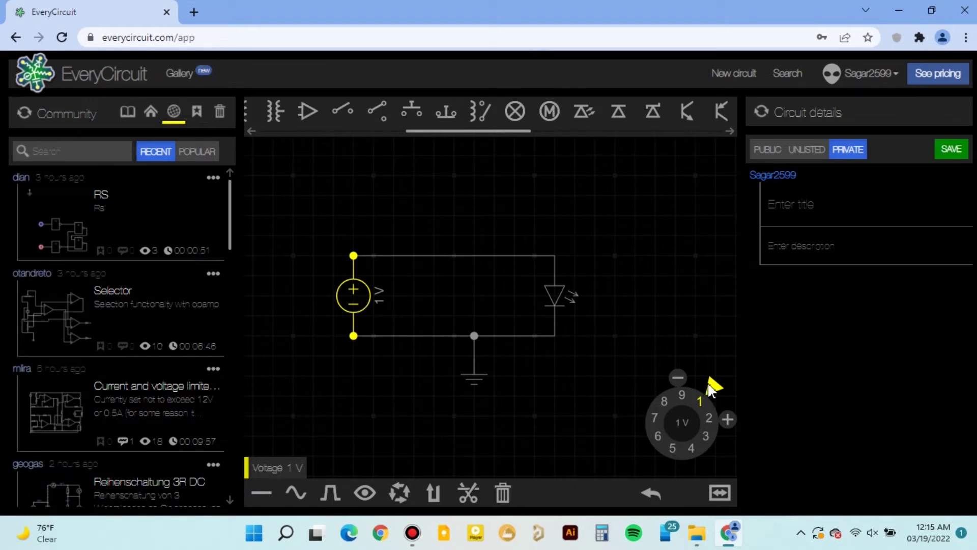
mouse_move(713, 387)
left_mouse_down()
mouse_move(634, 431)
mouse_move(694, 436)
mouse_move(653, 420)
mouse_move(682, 393)
left_mouse_up()
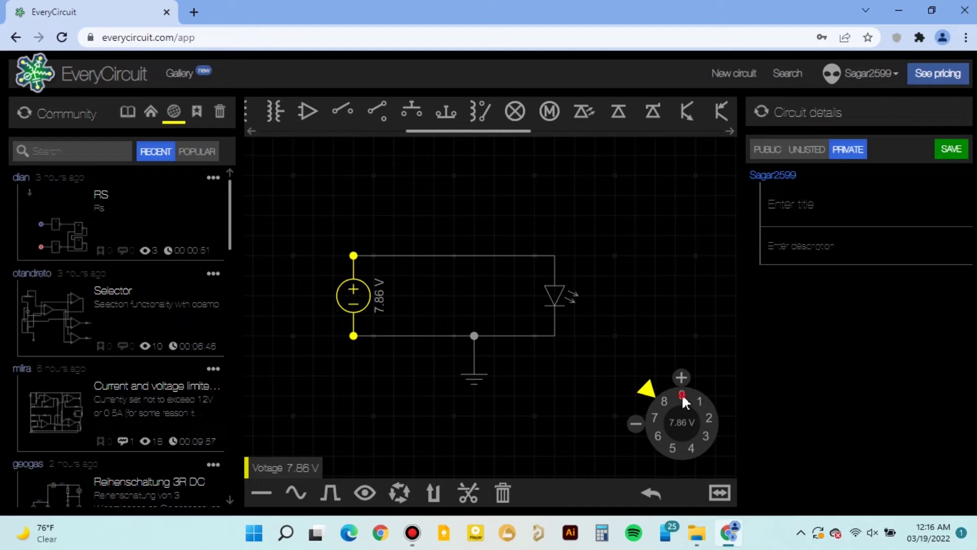
left_click(374, 370)
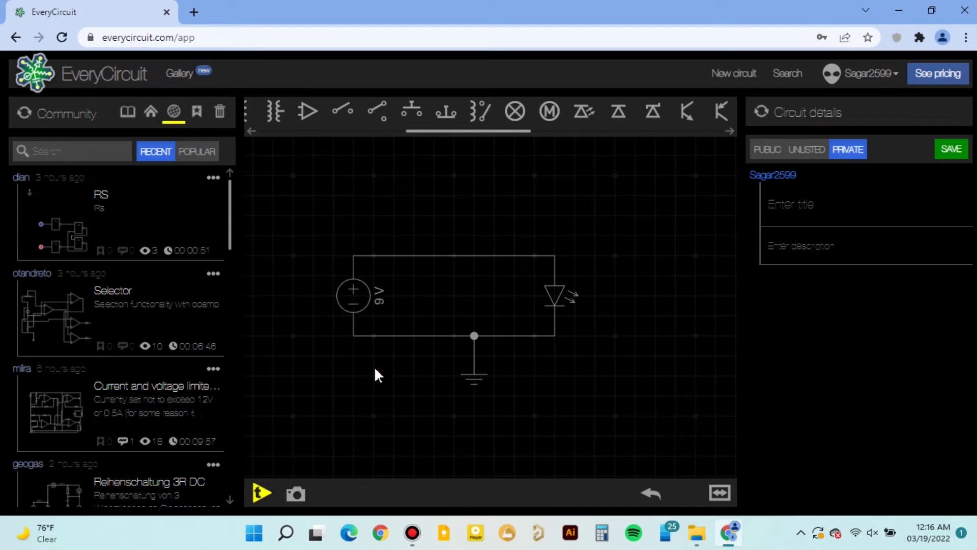
left_click(259, 494)
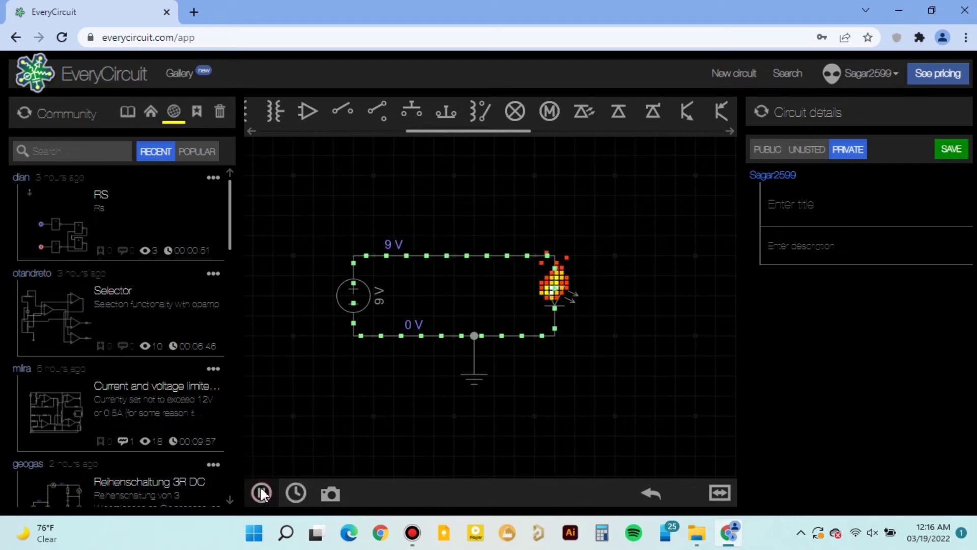
Check the 141 A readouts on the burnt-out LED and the 9 V source.
left_click(561, 287)
left_click(618, 304)
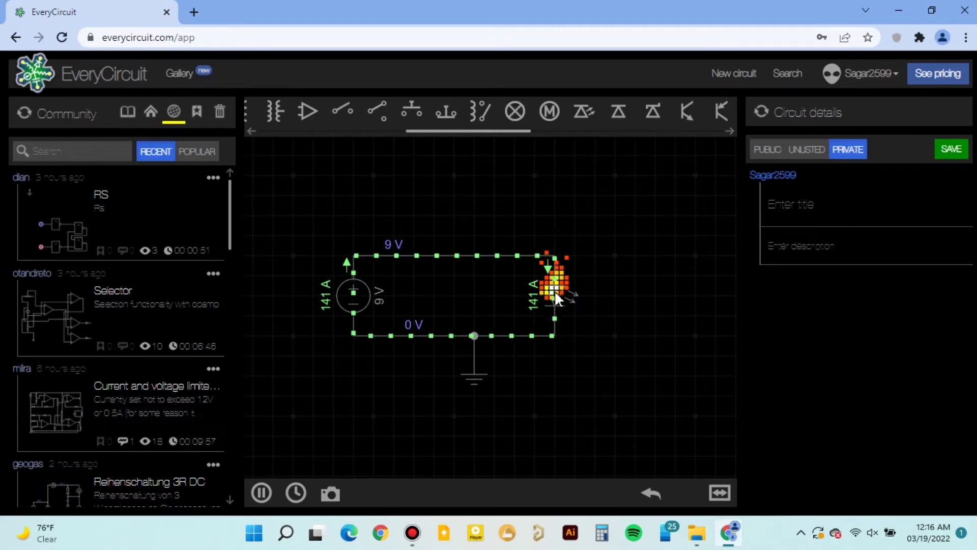
left_click(382, 298)
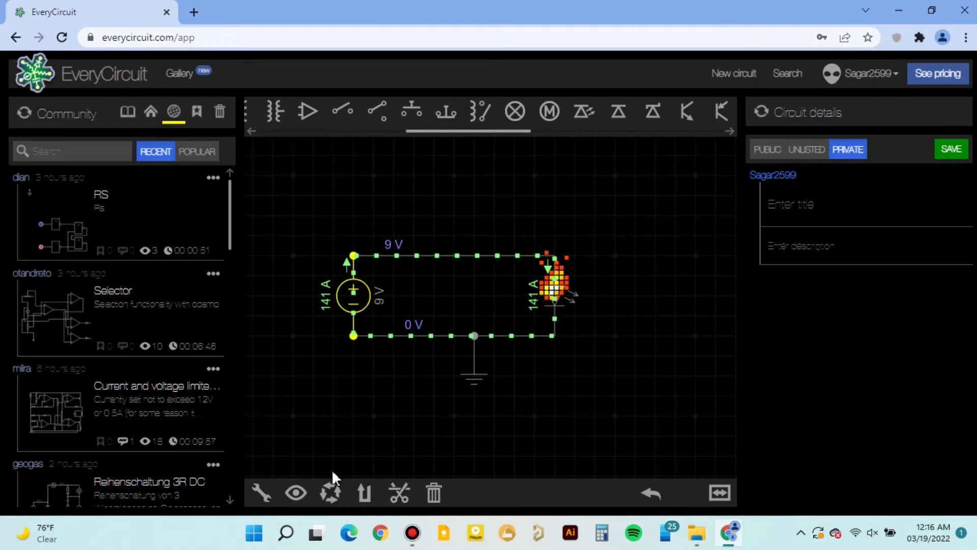
left_click(329, 446)
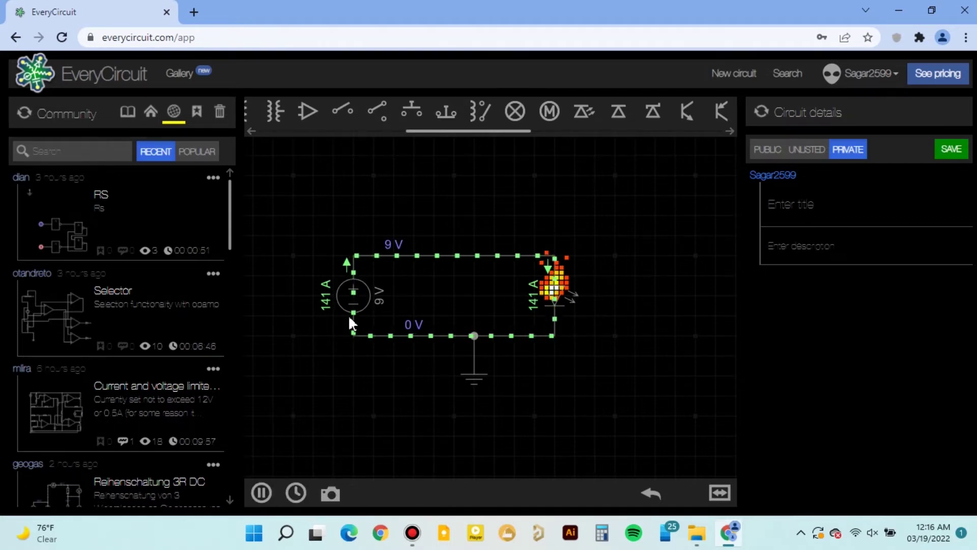
left_click(343, 295)
left_click(260, 492)
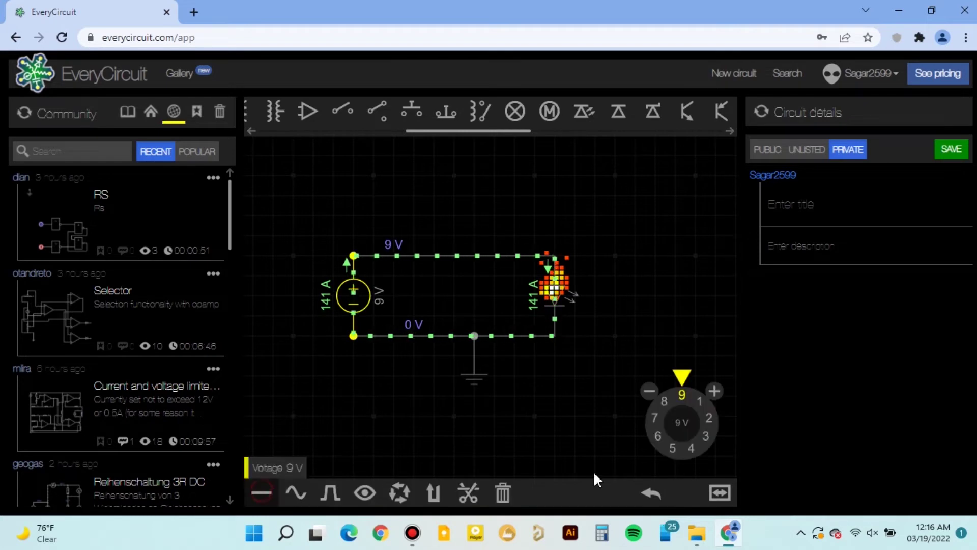
mouse_move(681, 380)
left_mouse_down()
mouse_move(640, 400)
mouse_move(699, 458)
mouse_move(721, 418)
left_mouse_up()
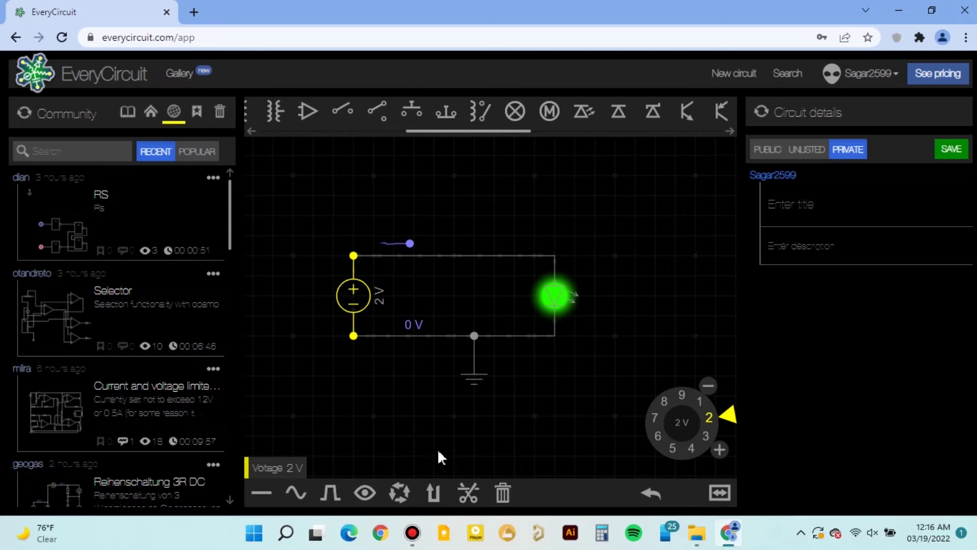
left_click(719, 449)
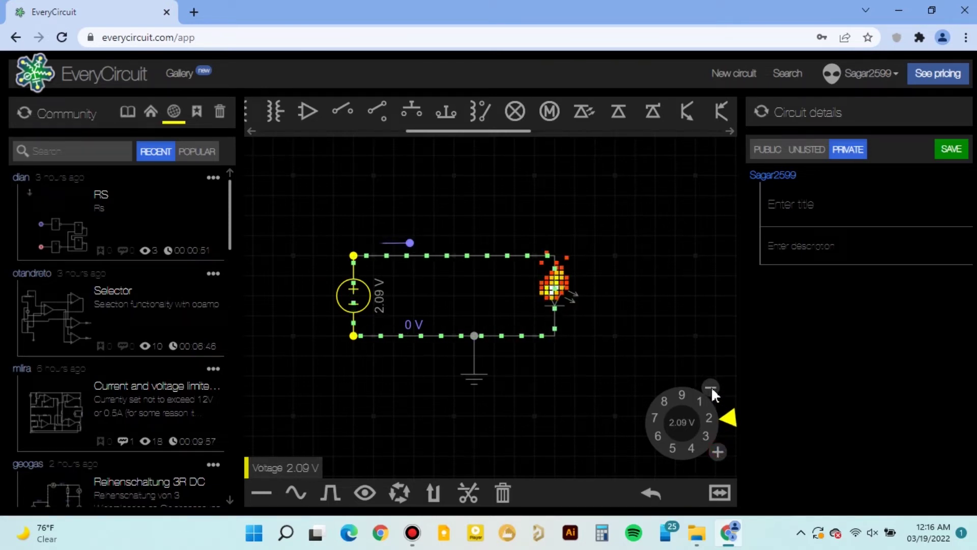
left_click(534, 351)
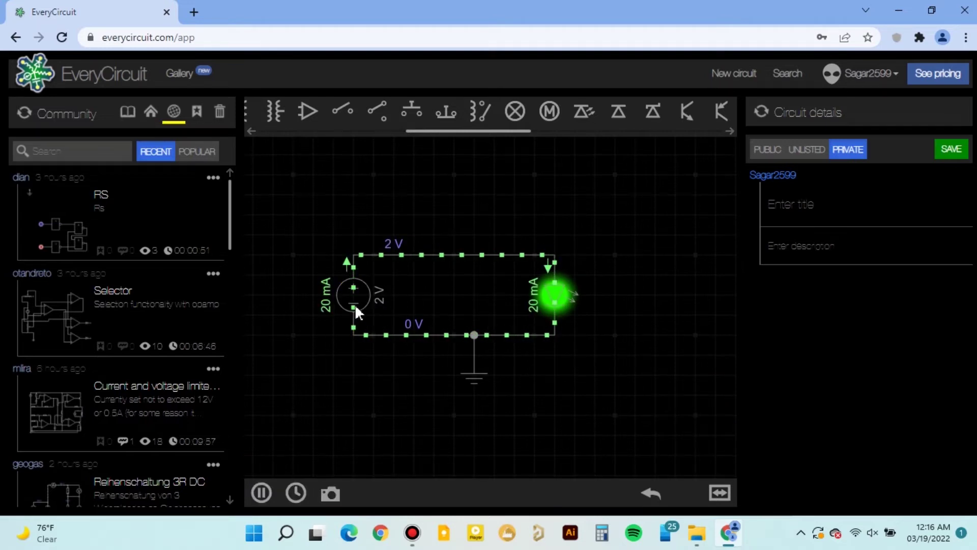
left_click(366, 290)
left_click(258, 493)
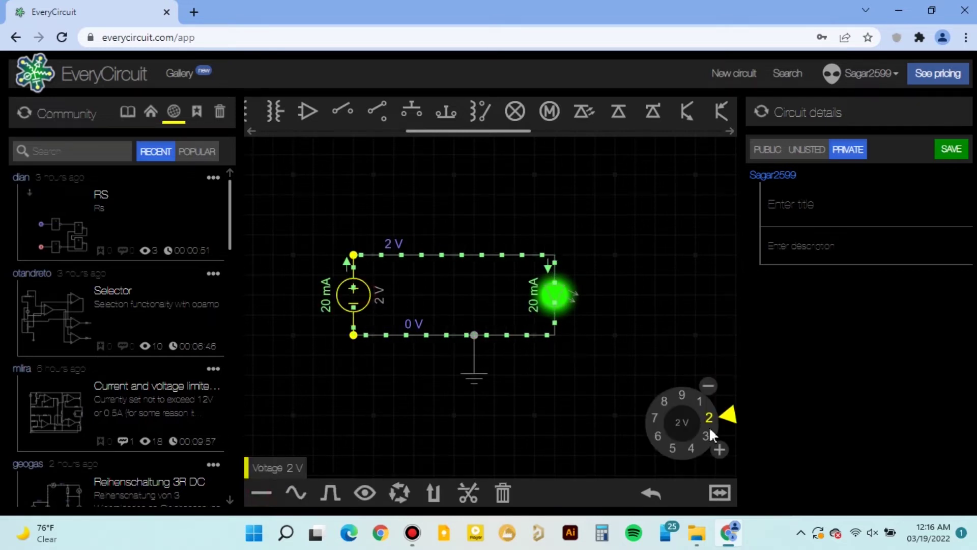
mouse_move(708, 447)
left_mouse_down()
mouse_move(698, 400)
mouse_move(622, 353)
left_mouse_up()
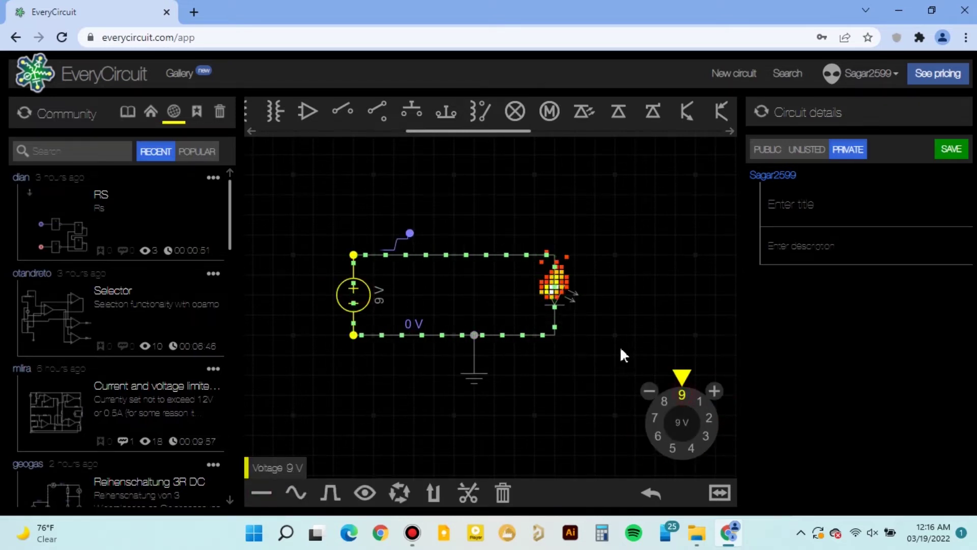
left_click(599, 334)
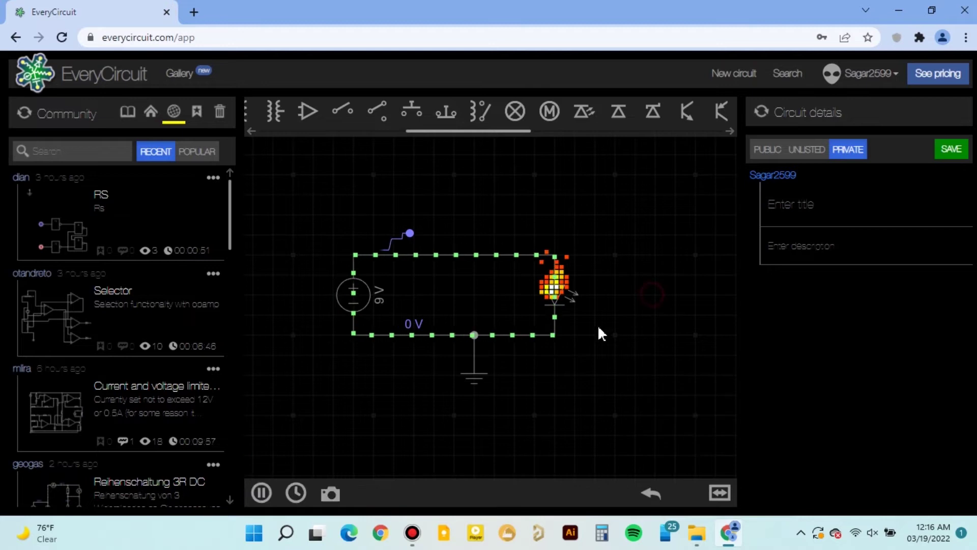
left_click(418, 257)
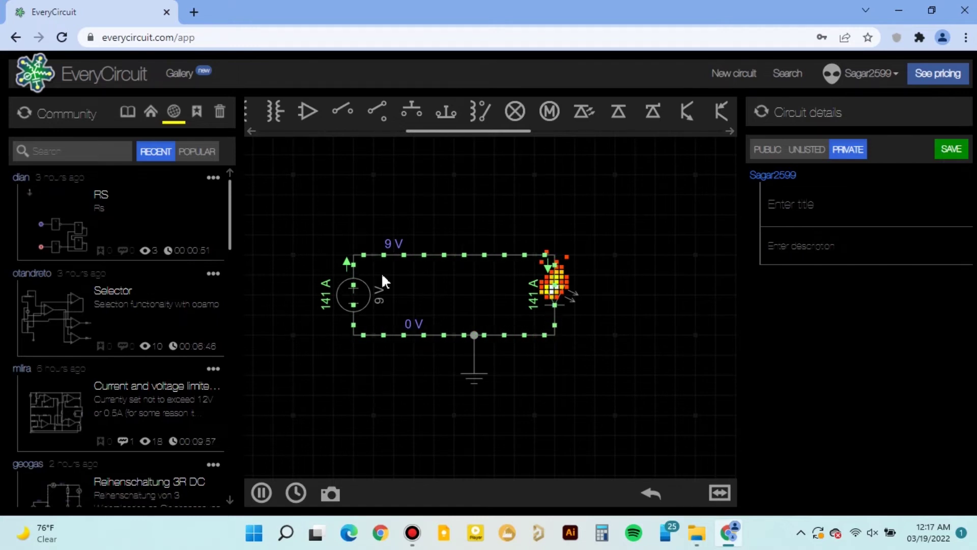
Cut the top source–LED wire, undo the cut, and hide the side panels.
left_click(407, 255)
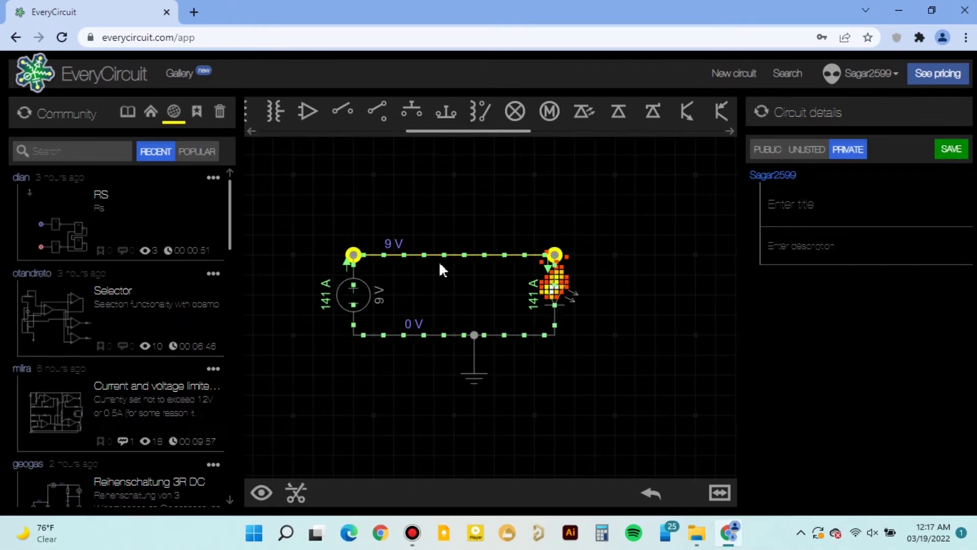
left_click(296, 489)
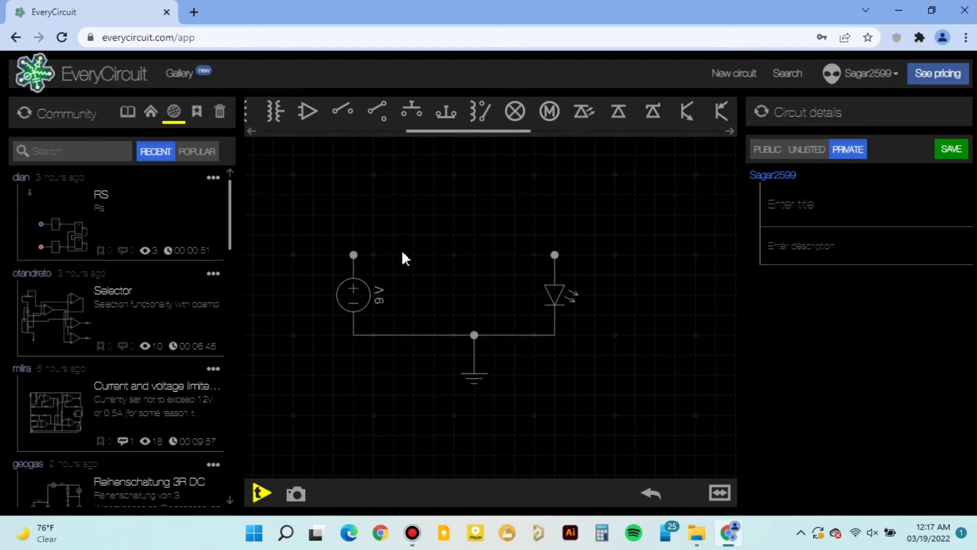
left_click(649, 493)
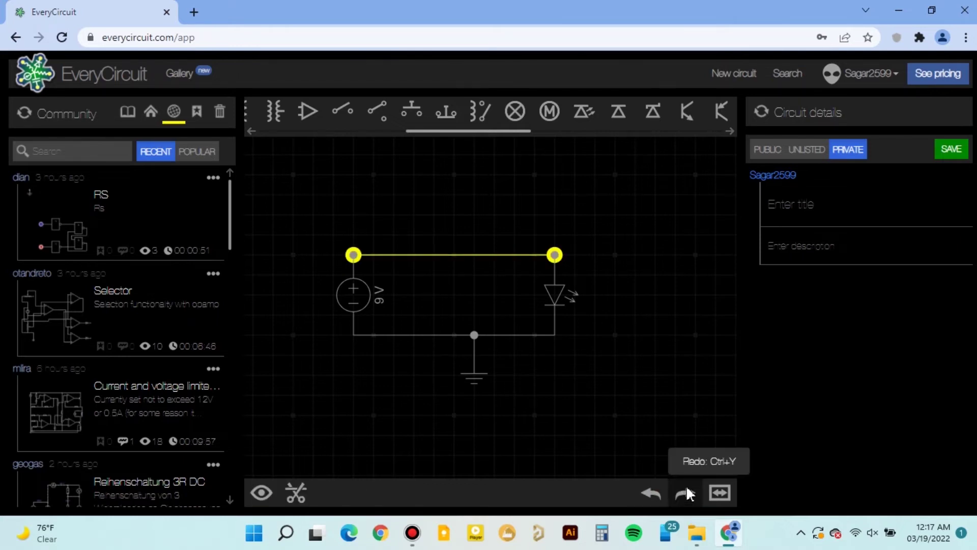
left_click(718, 495)
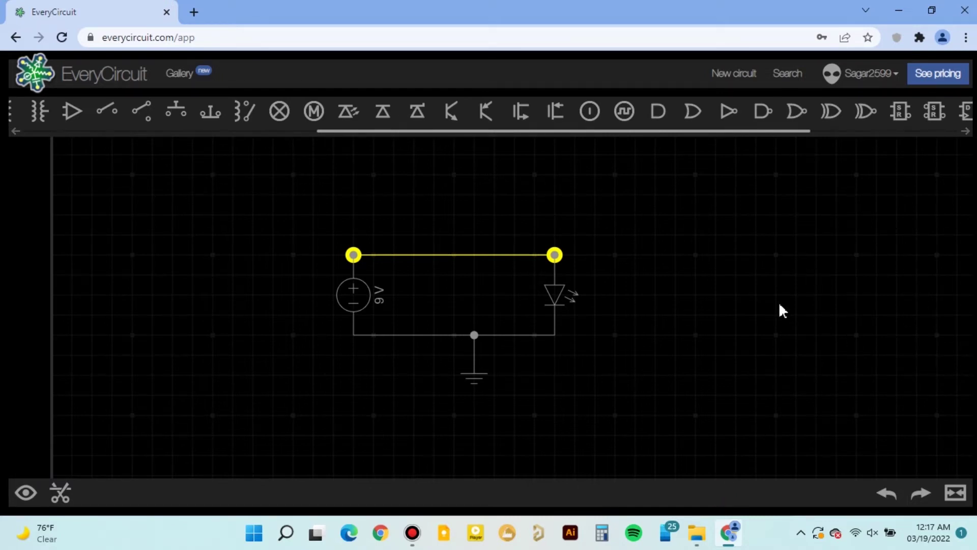
scroll(751, 304, "down", 3)
scroll(752, 304, "up", 3)
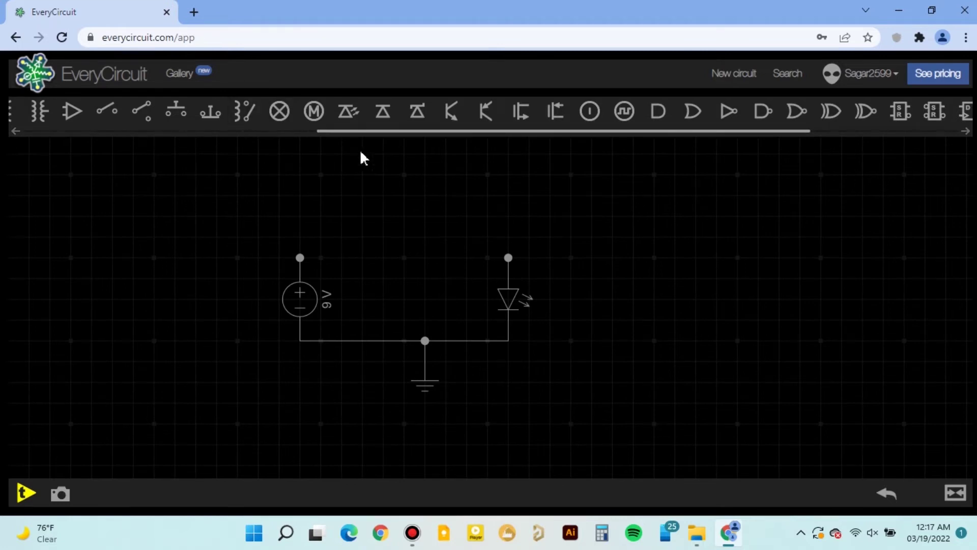
mouse_move(395, 140)
left_mouse_down()
mouse_move(189, 157)
mouse_move(86, 150)
left_mouse_up()
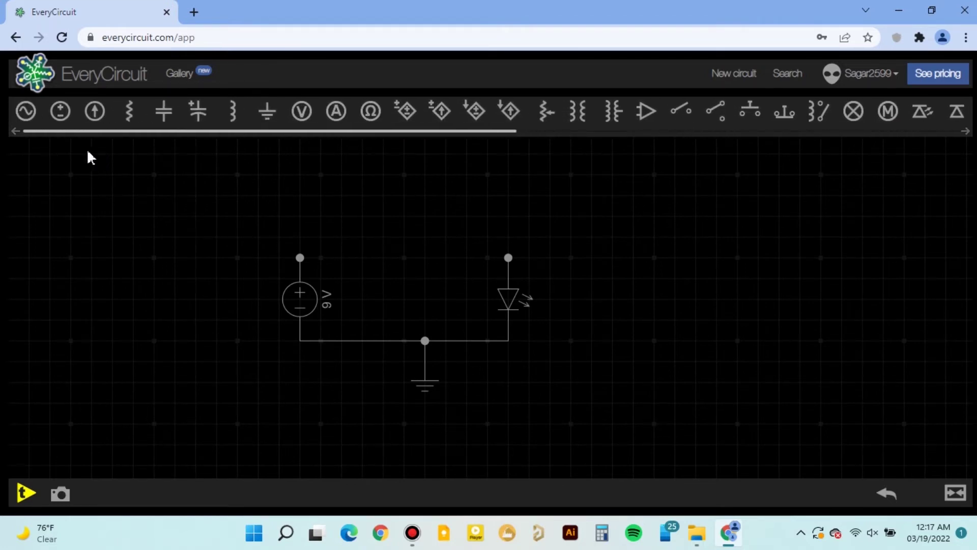
Place a 1 kΩ resistor above the circuit, horizontal and aligned with the top terminals.
left_click(128, 112)
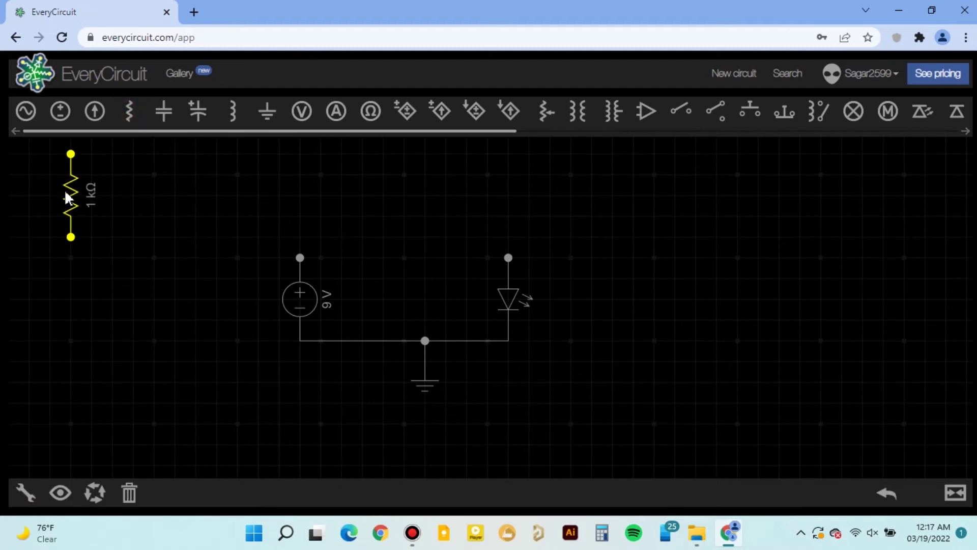
left_click_drag(65, 197, 399, 217)
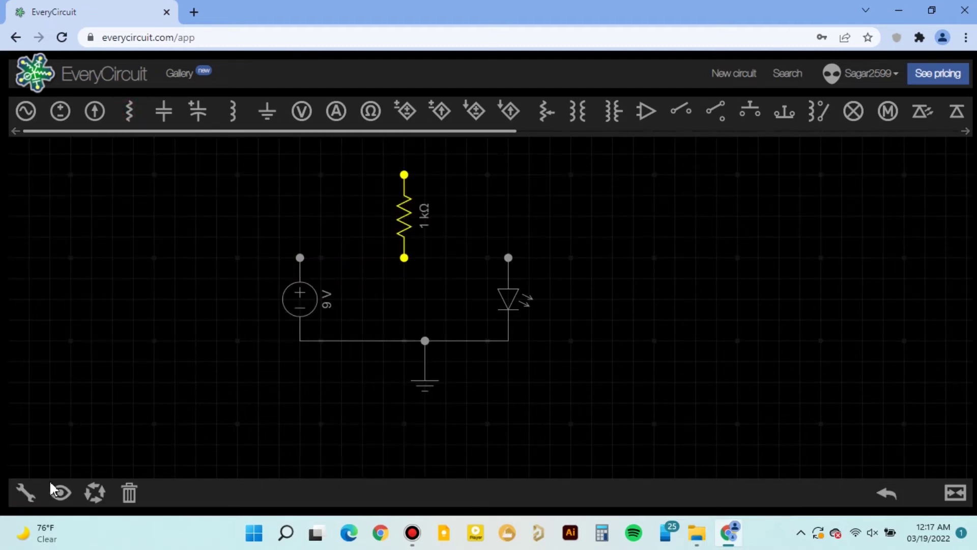
left_click(99, 498)
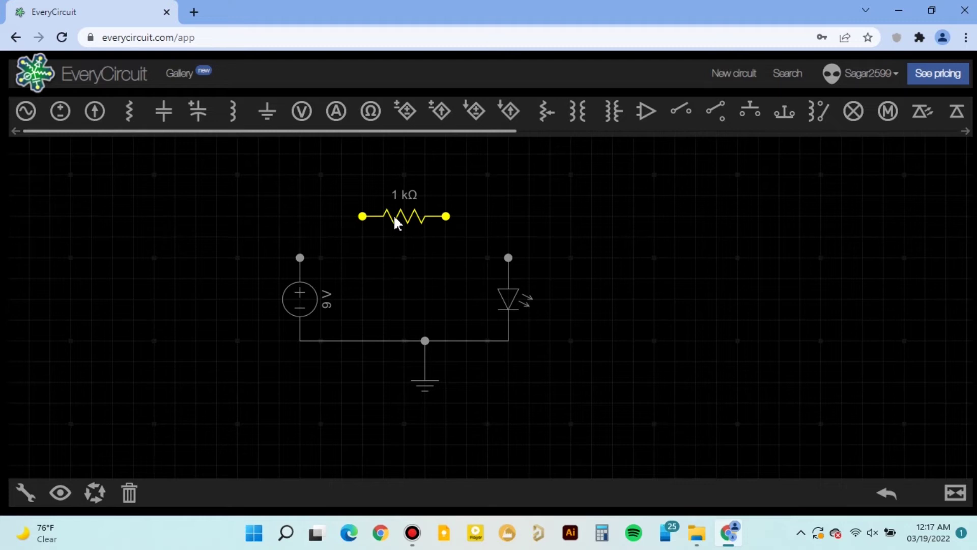
left_click_drag(395, 220, 391, 238)
Wire the resistor between the source's top terminal and the LED's top terminal.
left_click(309, 268)
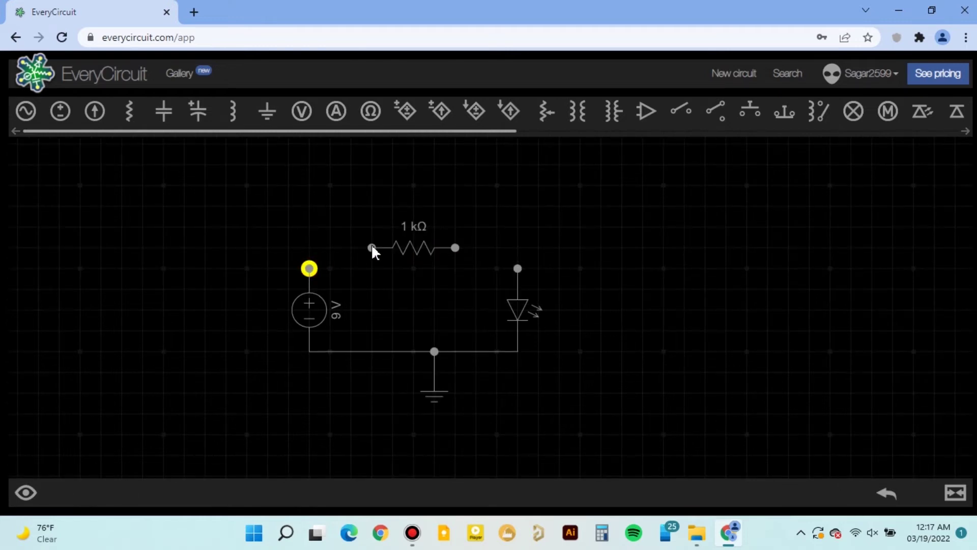
left_click(372, 249)
left_click(456, 247)
left_click(519, 268)
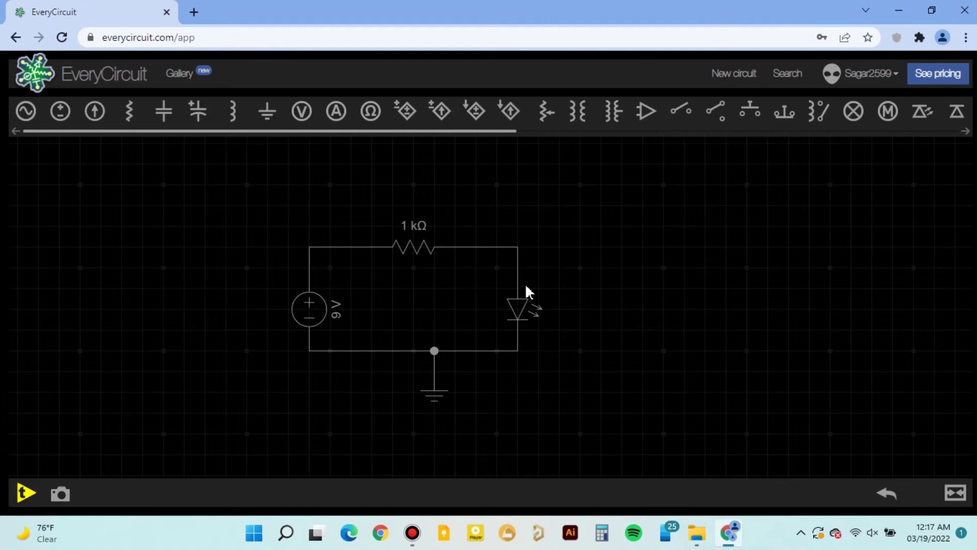
left_click(517, 309)
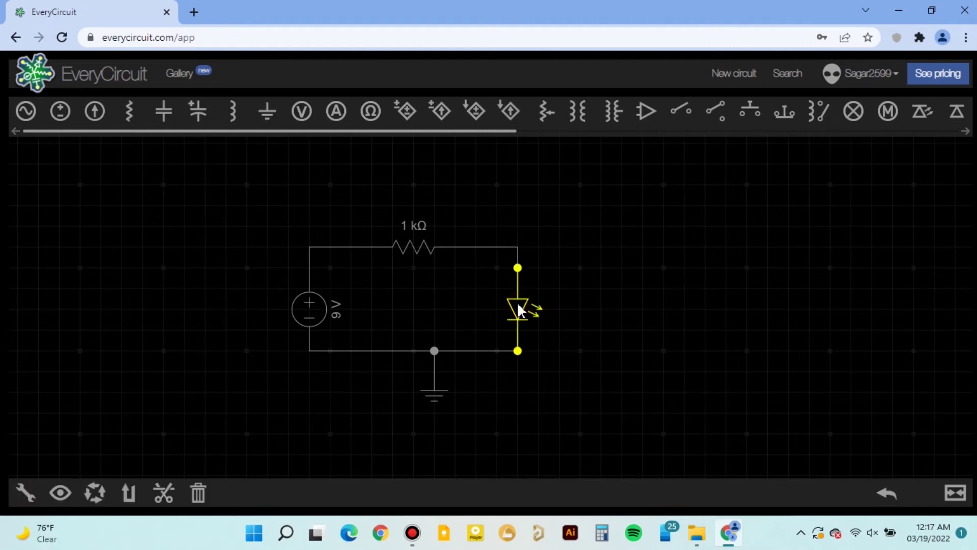
left_click(23, 494)
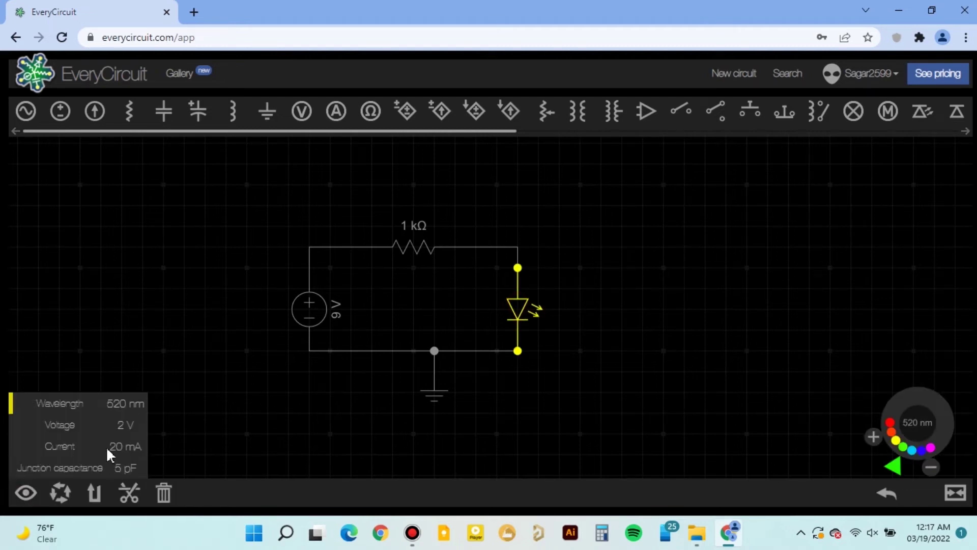
left_click_drag(106, 447, 141, 443)
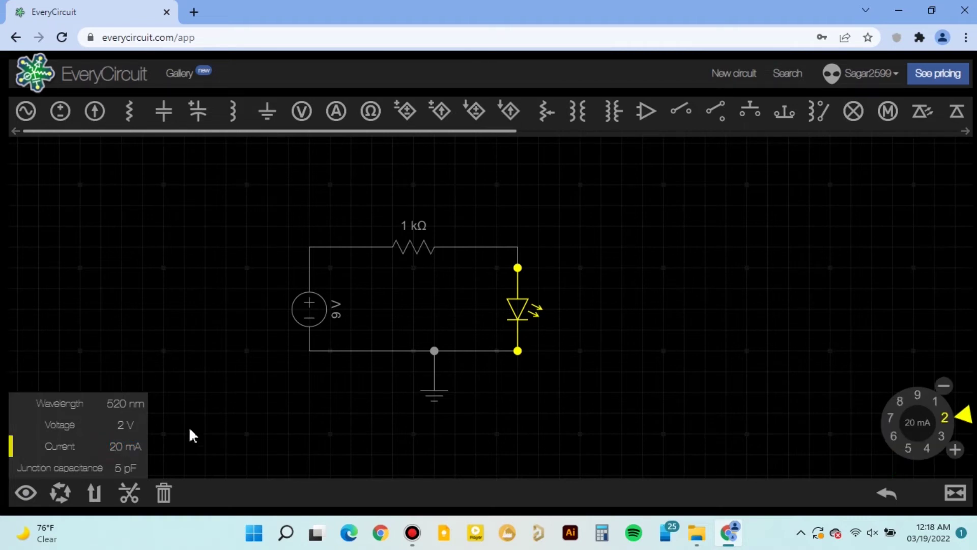
left_click(237, 428)
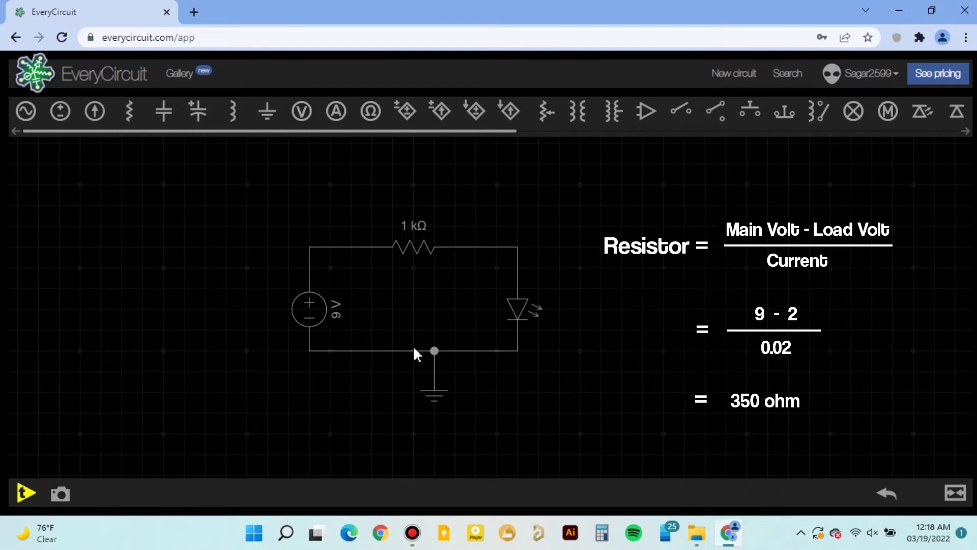
left_click(418, 248)
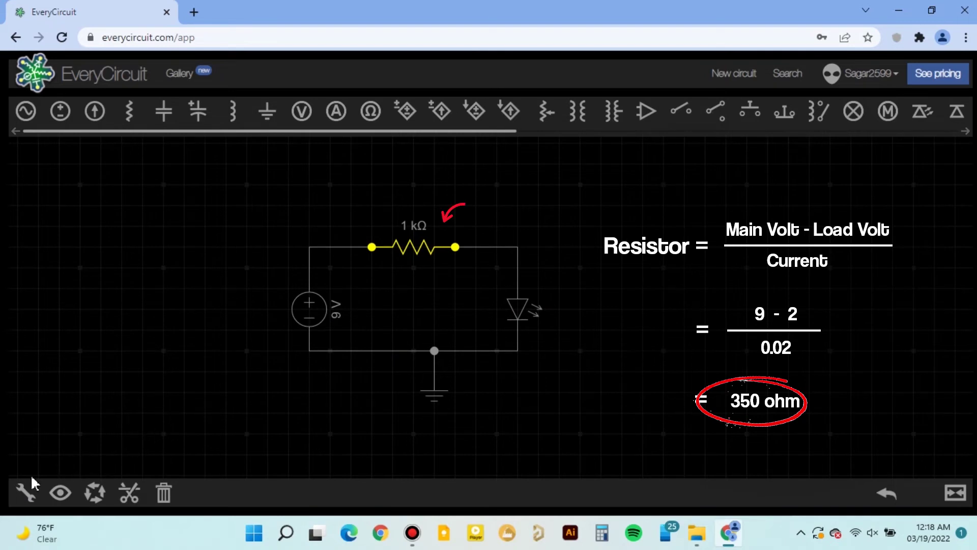
Dial the resistor down from 1 kΩ to exactly 350 Ω and run the simulation.
left_click(26, 492)
left_click_drag(946, 389, 951, 460)
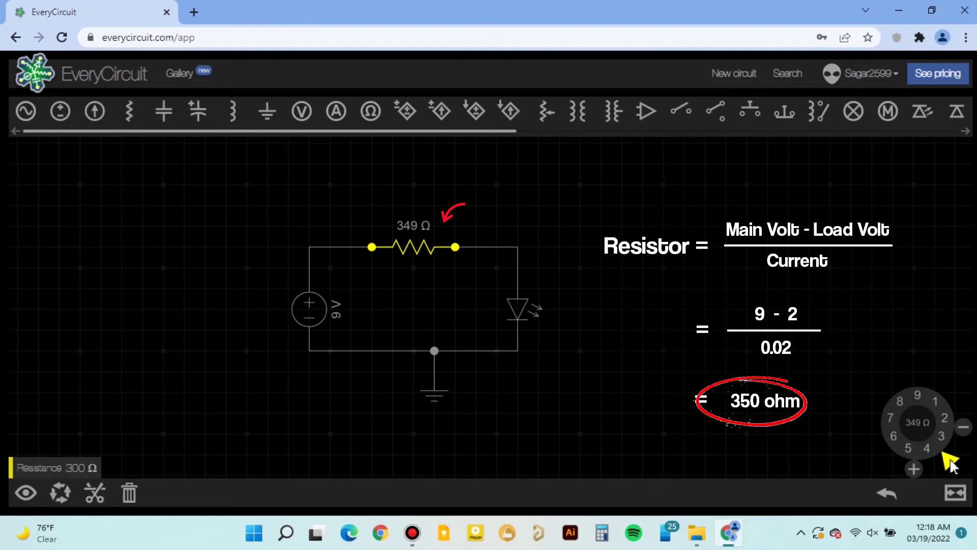
left_click(914, 469)
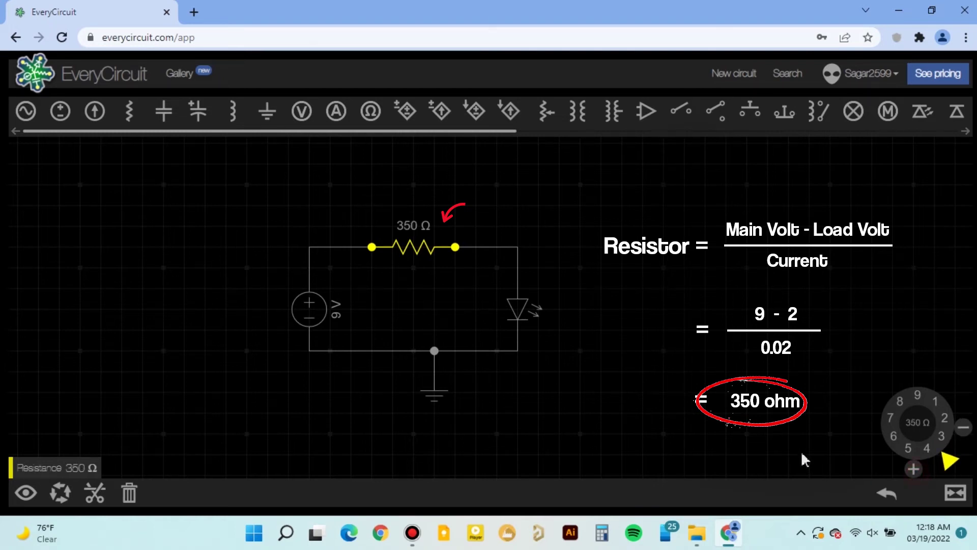
left_click(576, 405)
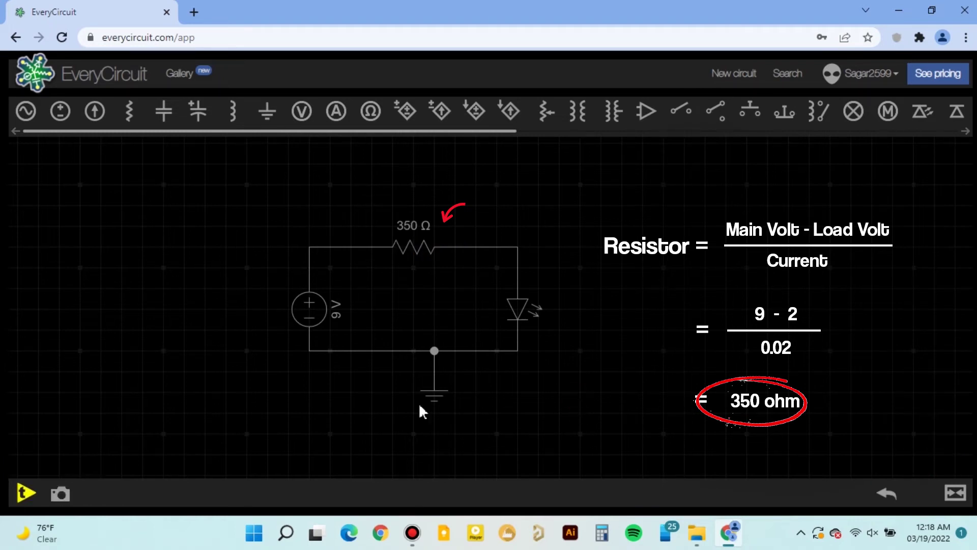
left_click(25, 492)
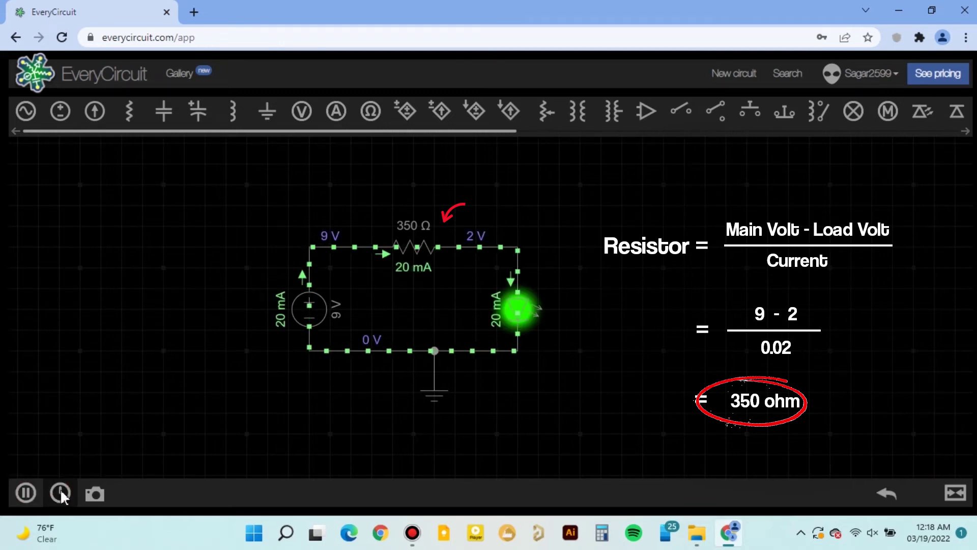
left_click(526, 308)
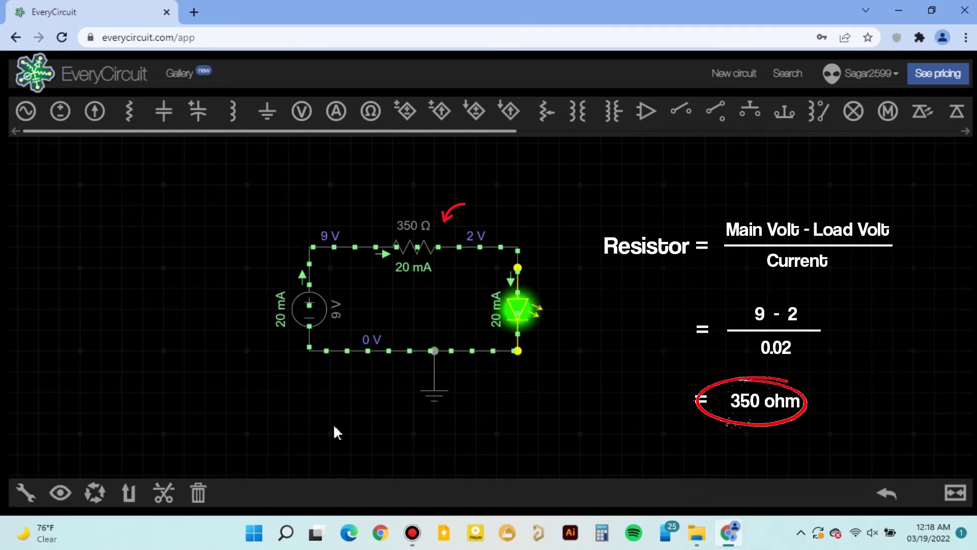
left_click(17, 493)
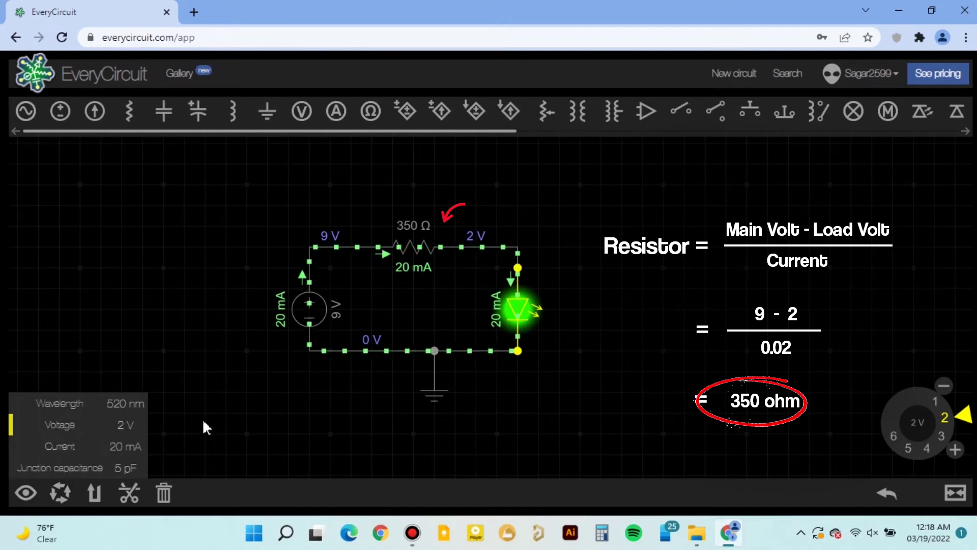
left_click(453, 357)
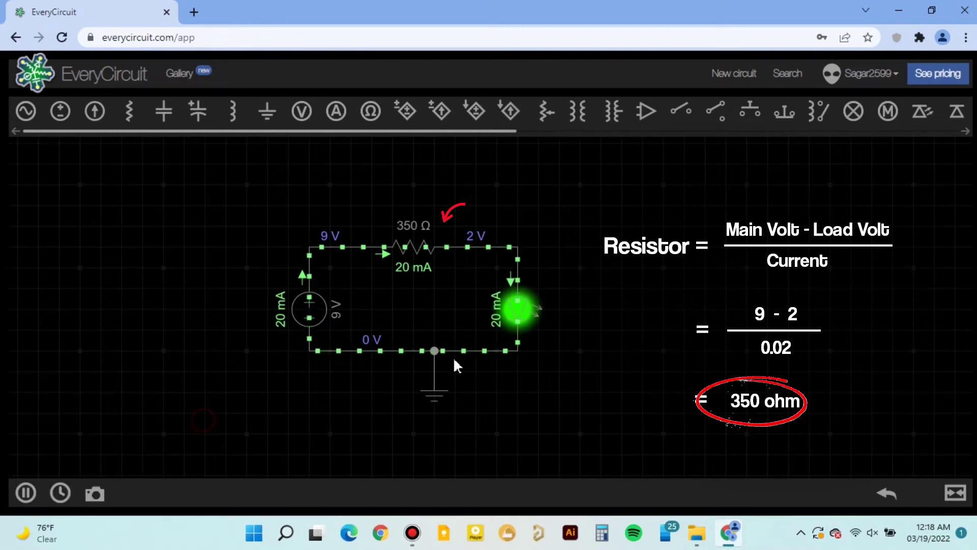
left_click(302, 112)
Wire a voltmeter across the LED and run the simulation to read 2 V.
left_click_drag(63, 185, 617, 301)
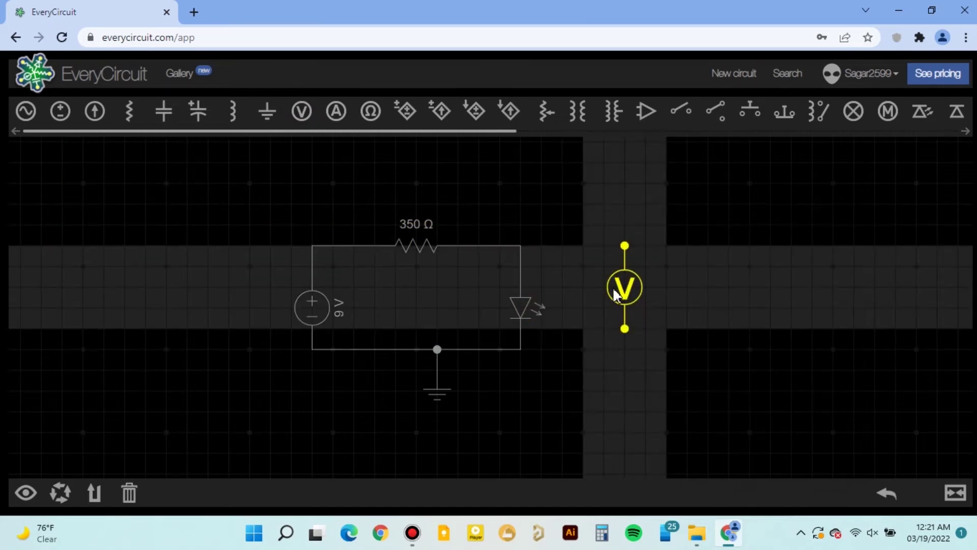
left_click_drag(616, 296, 610, 296)
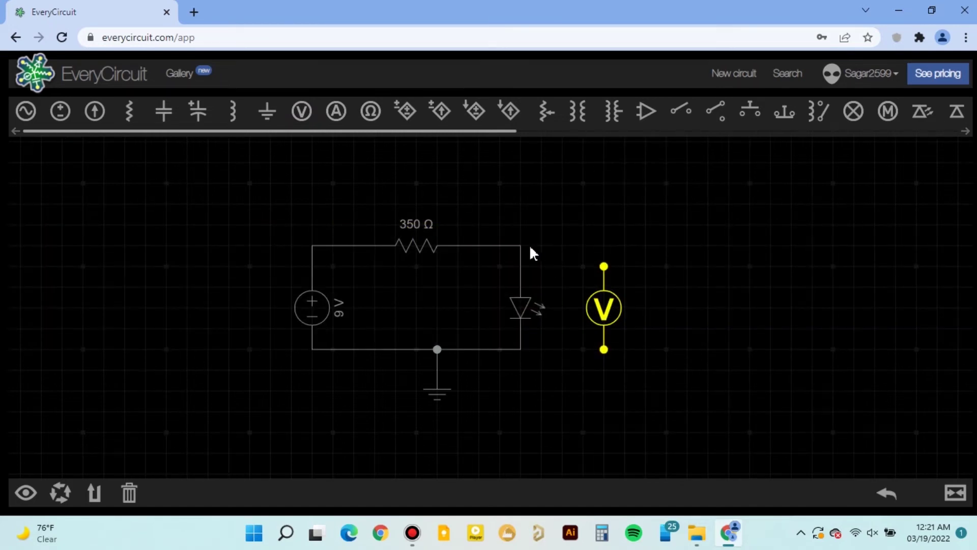
left_click(520, 247)
left_click(602, 266)
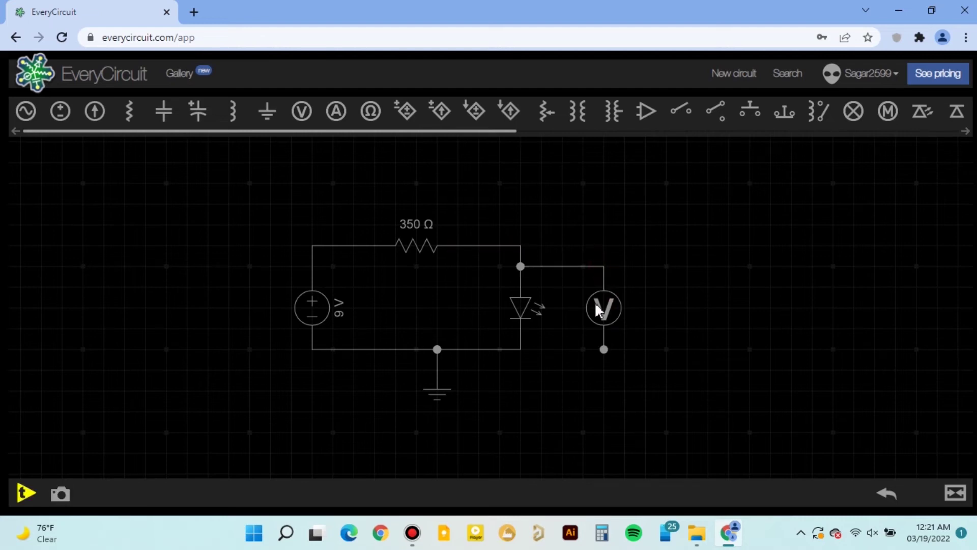
left_click(519, 350)
left_click(604, 349)
left_click(24, 492)
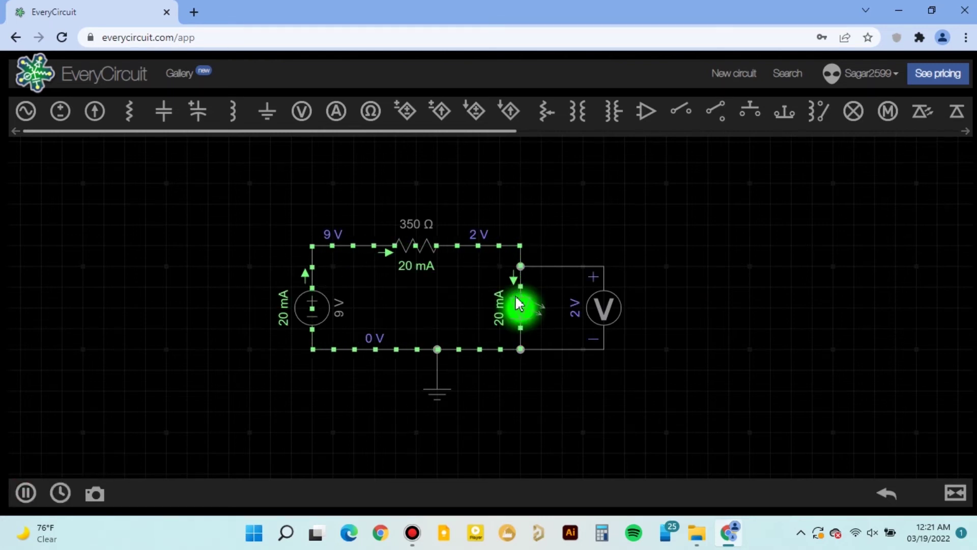
Remove the voltmeter and add an ammeter in its place.
left_click(599, 309)
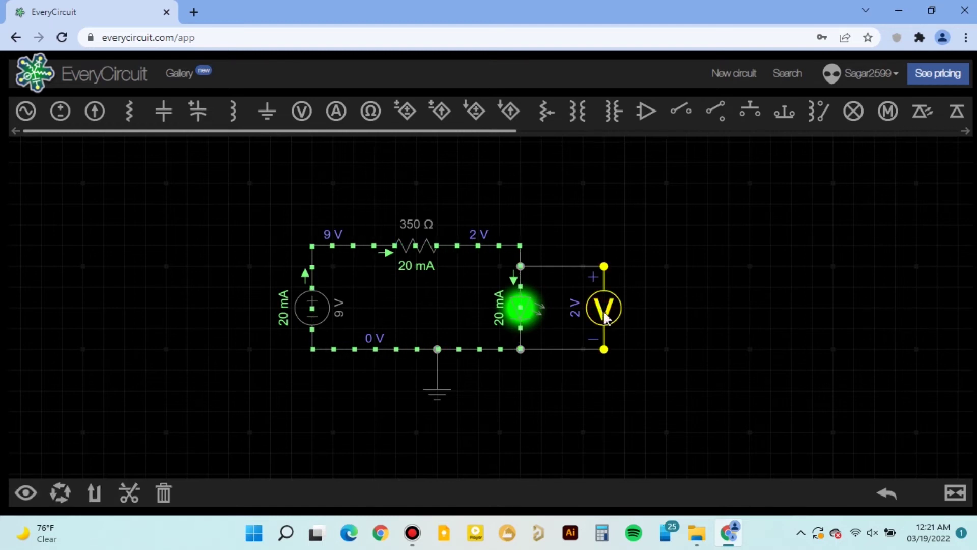
left_click(668, 306)
left_click(598, 320)
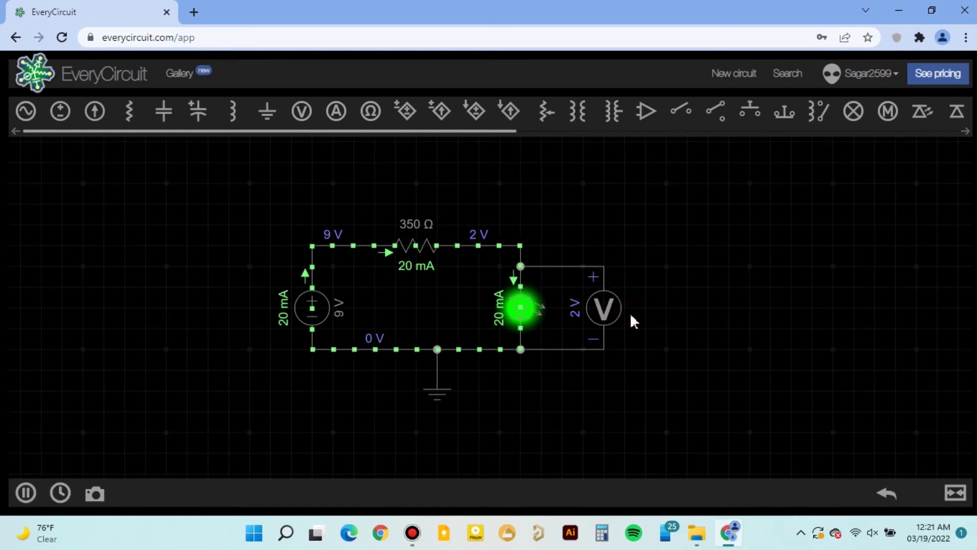
left_click(612, 316)
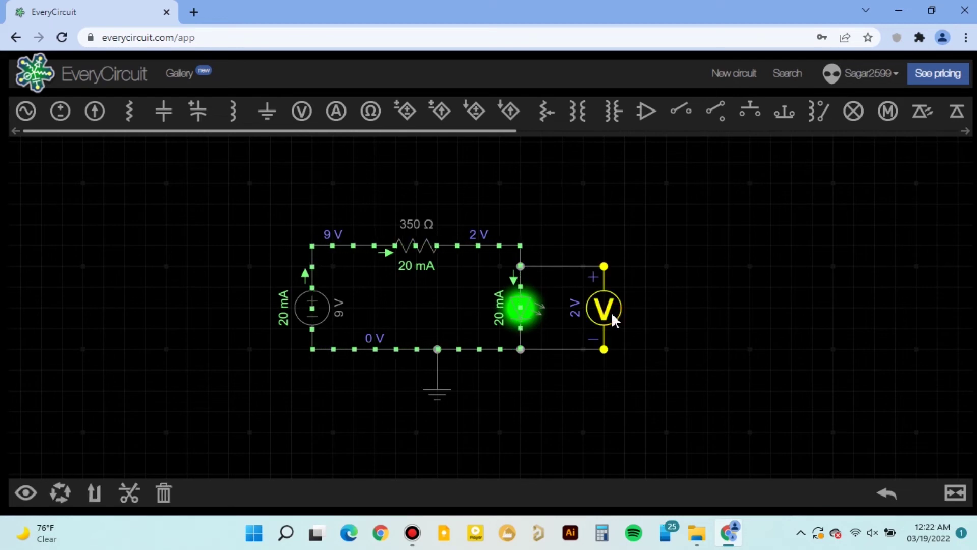
left_click(697, 274)
left_click(604, 316)
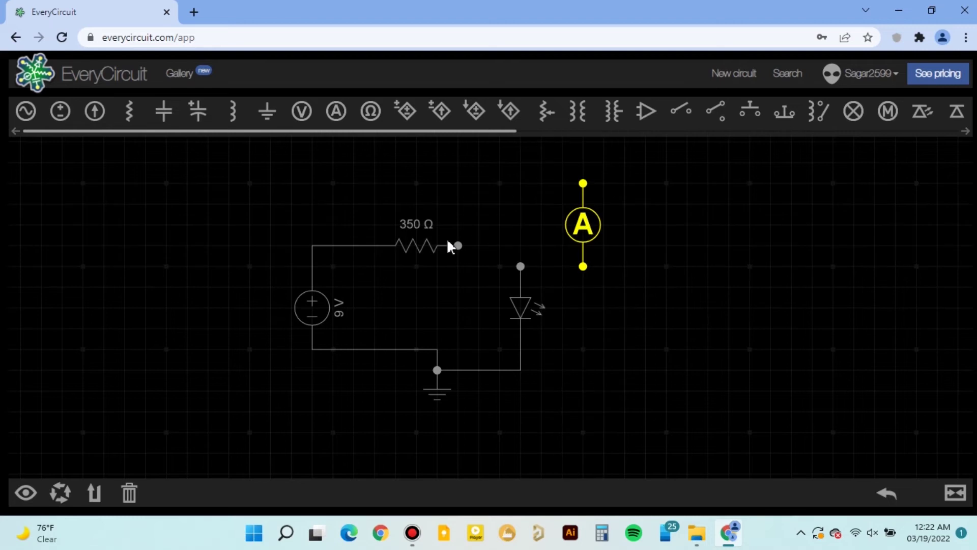
Wire a horizontal ammeter in series between the 350 Ω resistor and the LED.
left_click_drag(405, 243, 377, 223)
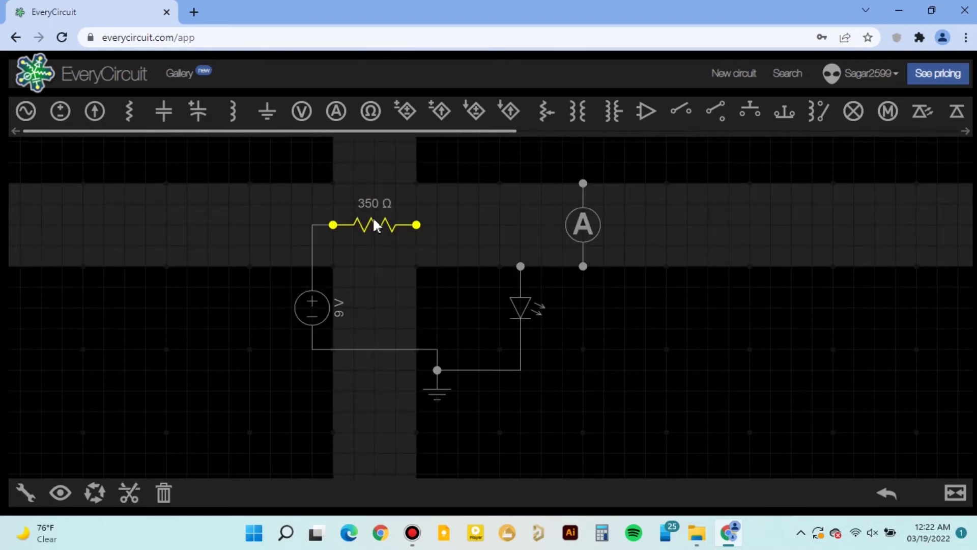
left_click_drag(582, 225, 478, 225)
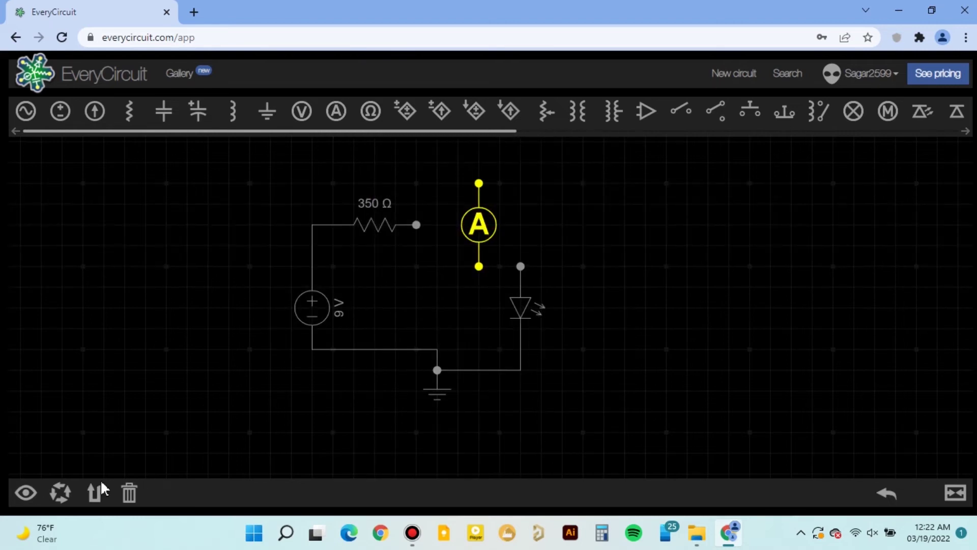
left_click(67, 489)
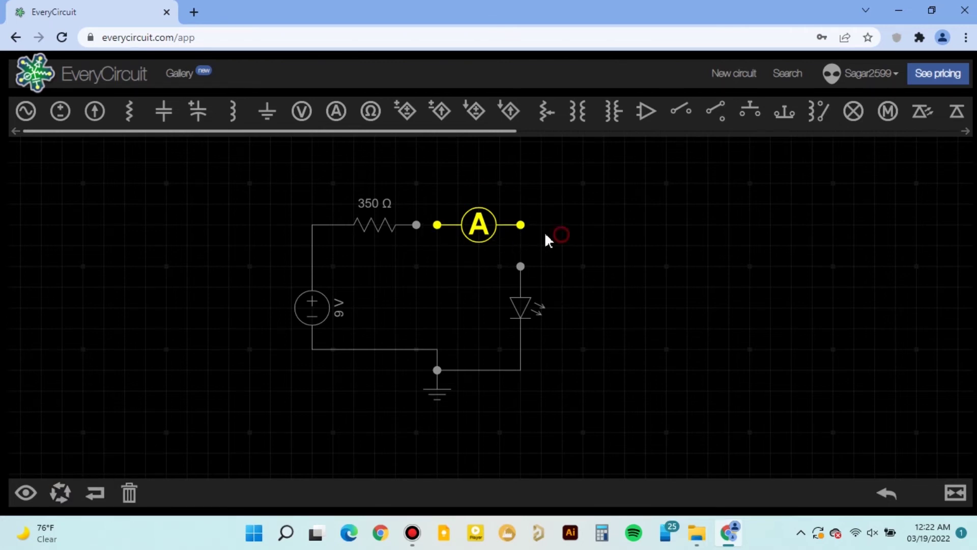
left_click(522, 267)
left_click(435, 225)
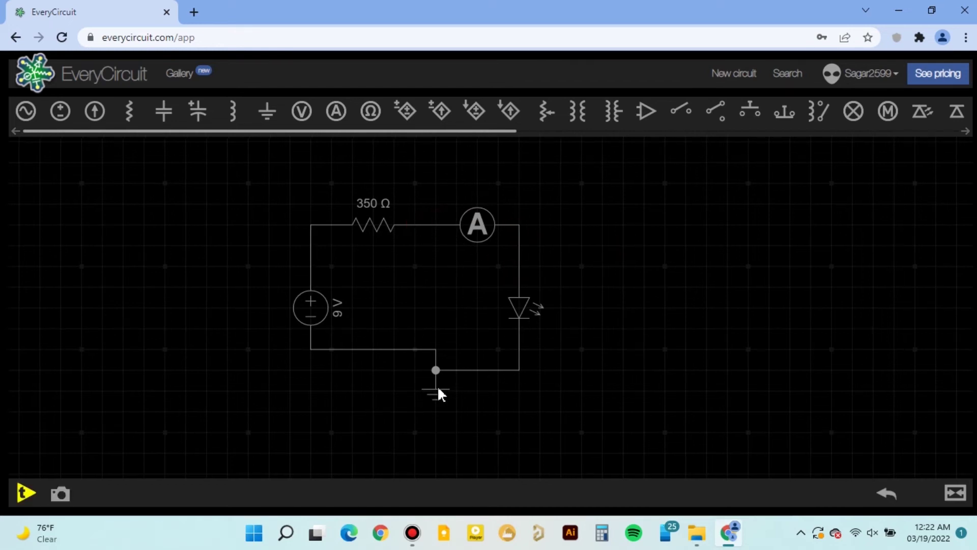
Move the ground onto the bottom wire, run the simulation, and reverse the ammeter.
left_click_drag(433, 394, 426, 375)
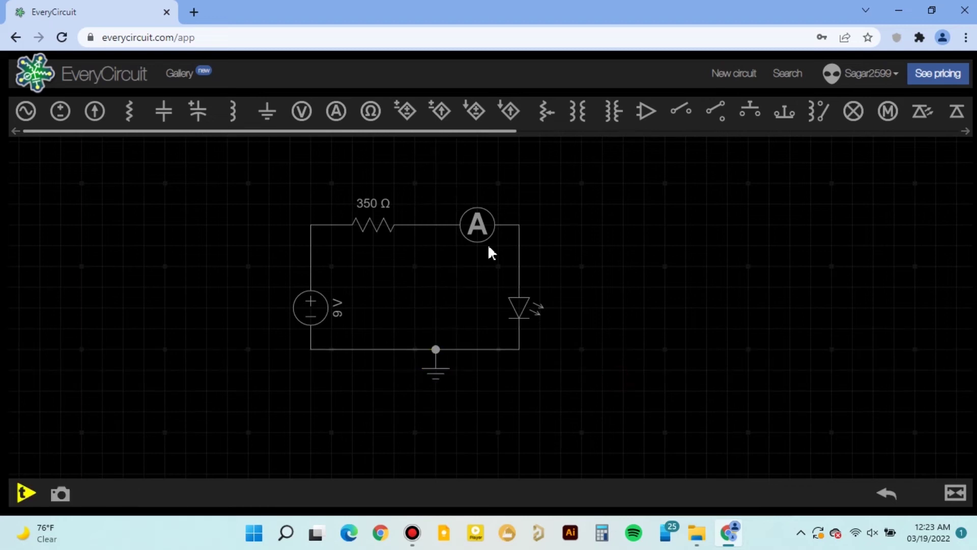
left_click(26, 493)
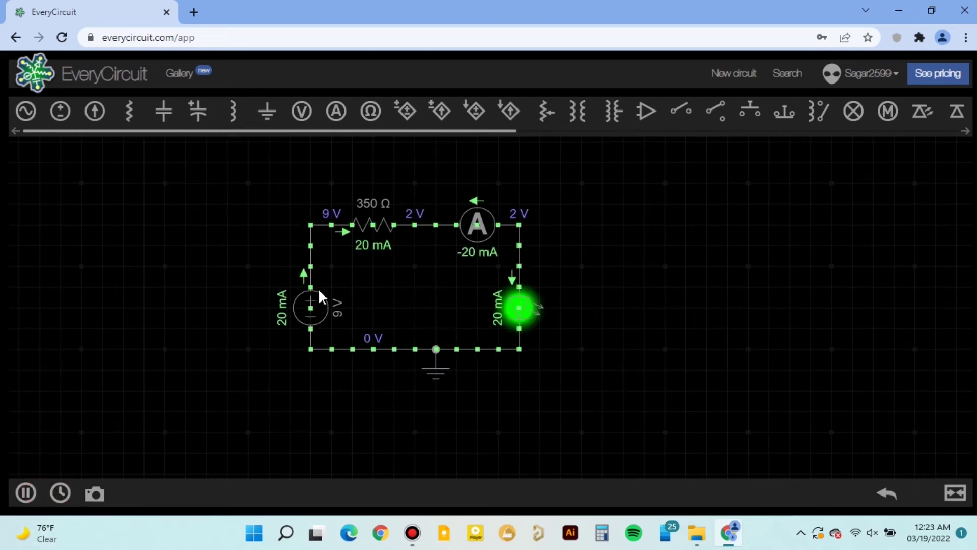
left_click(484, 224)
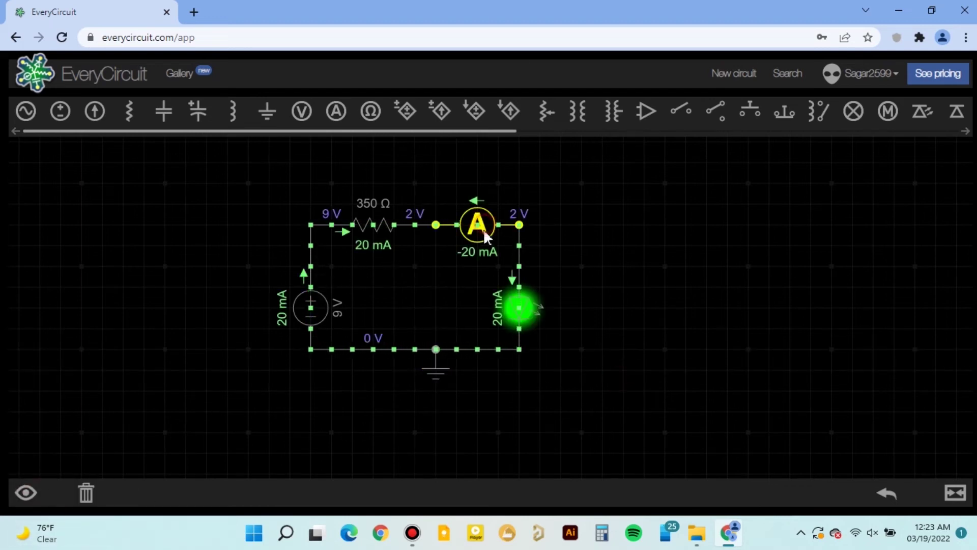
left_click(90, 492)
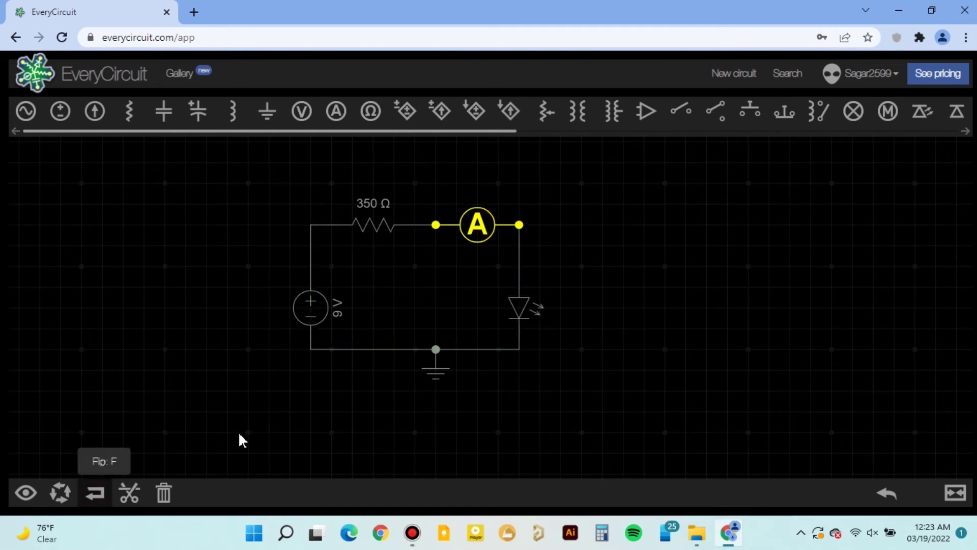
left_click(283, 419)
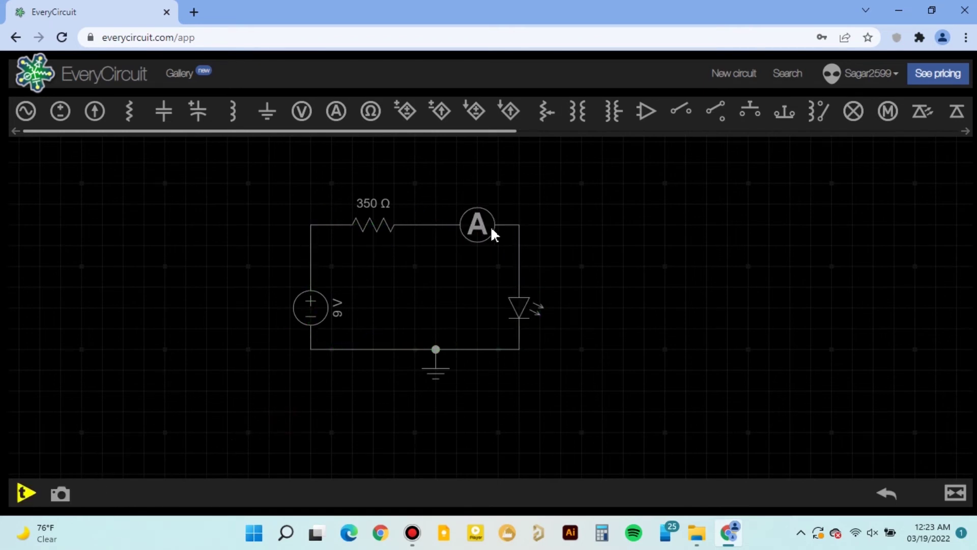
left_click(491, 225)
Rerun the simulation so the reversed ammeter reads a positive 20 mA.
left_click(194, 381)
left_click(23, 494)
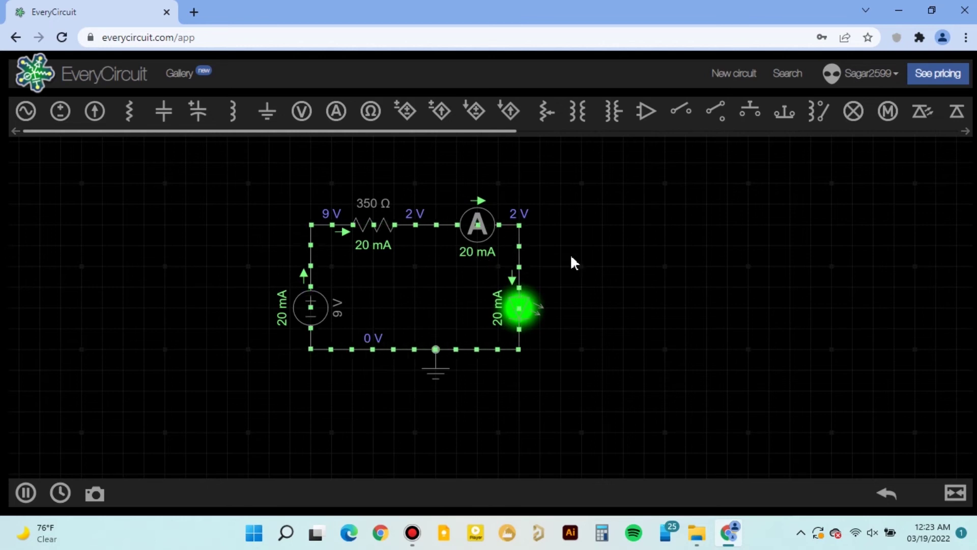
left_click(585, 257)
left_click(519, 256)
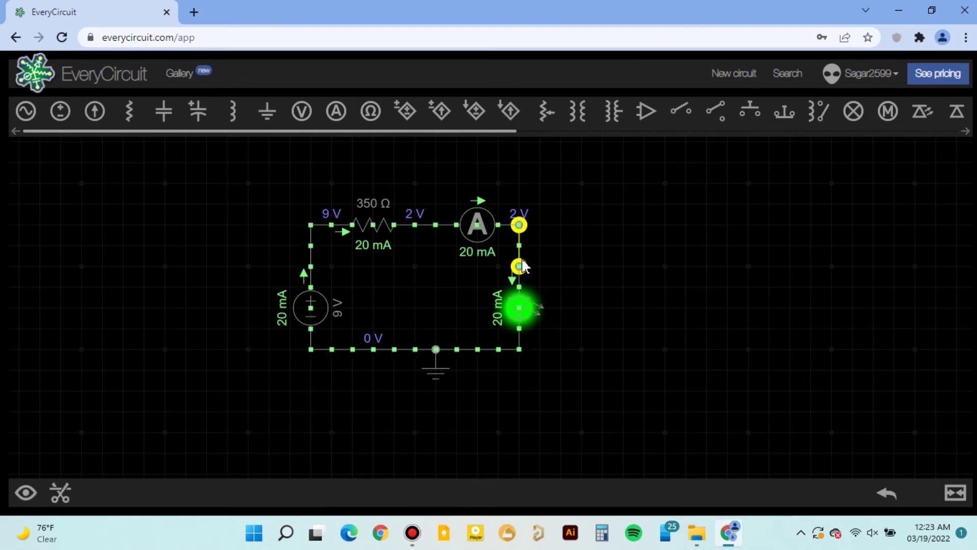
Plot voltage waveforms for the 2 V LED node and the 9 V source-to-resistor node.
left_click(26, 492)
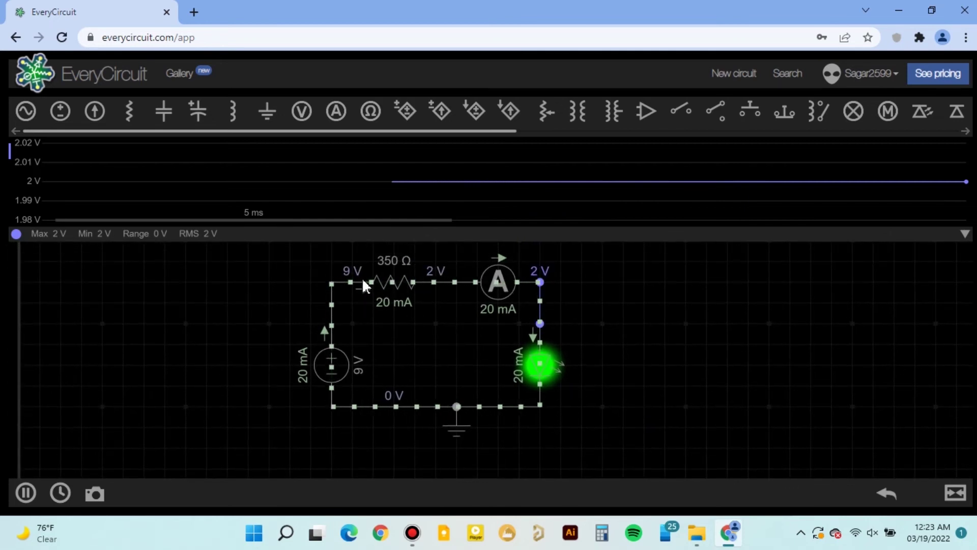
left_click(338, 280)
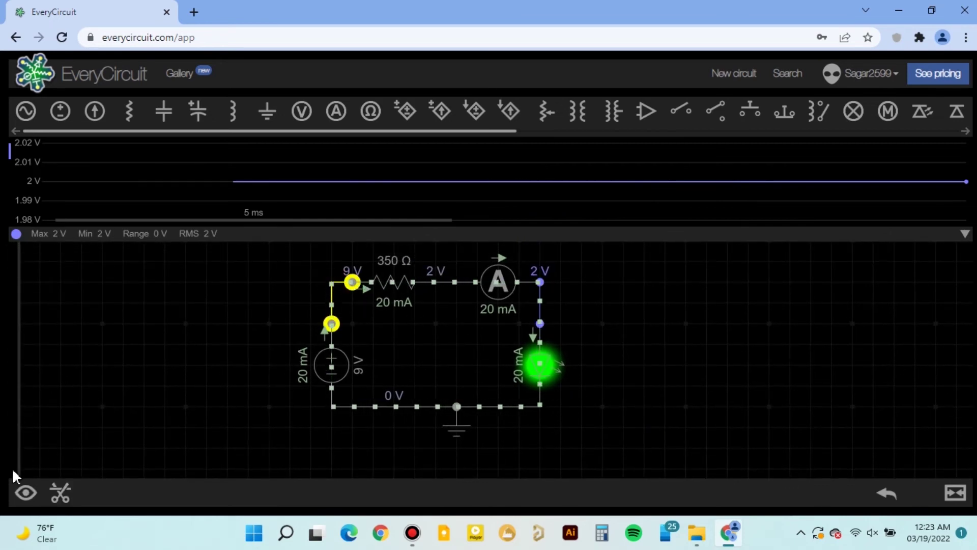
left_click(17, 491)
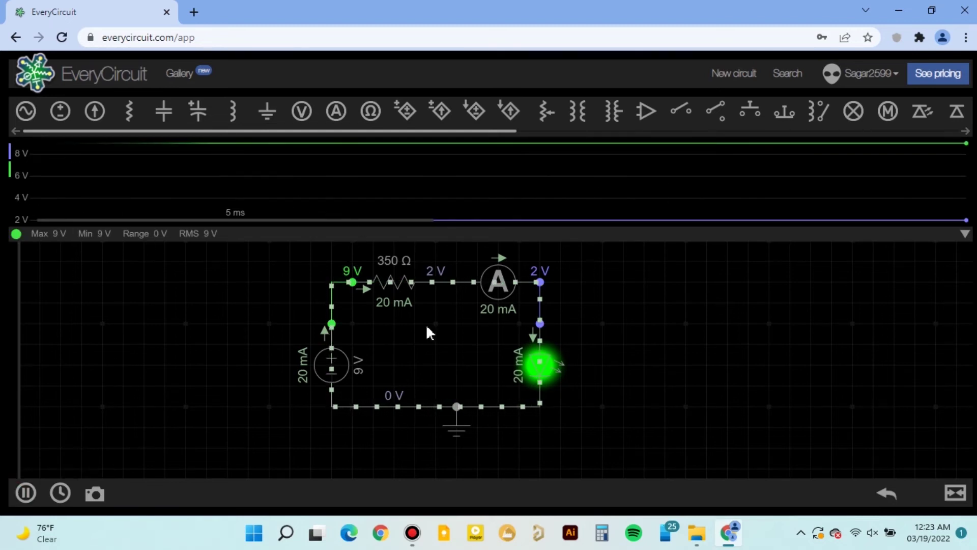
left_click(330, 366)
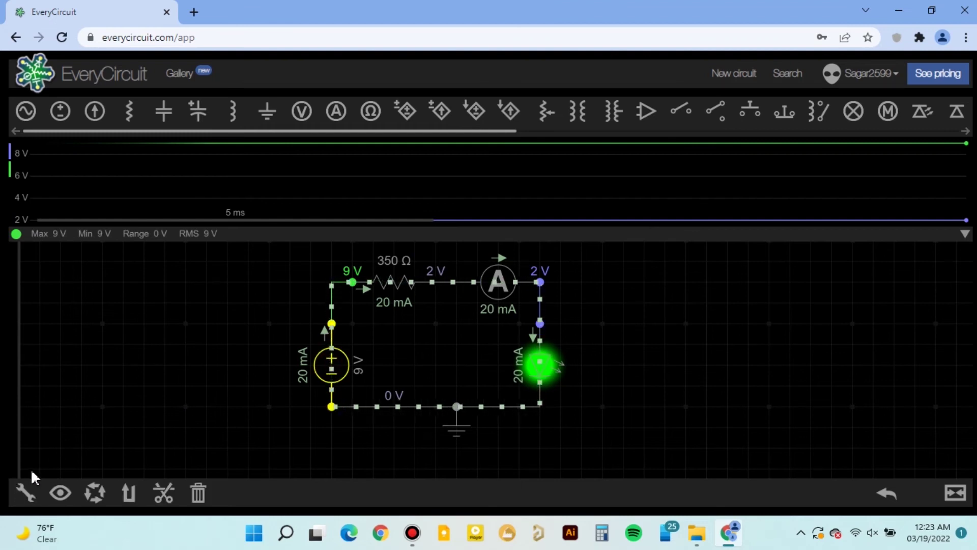
Switch the voltage source from DC to a 1 ms square-wave pulse source.
left_click(27, 489)
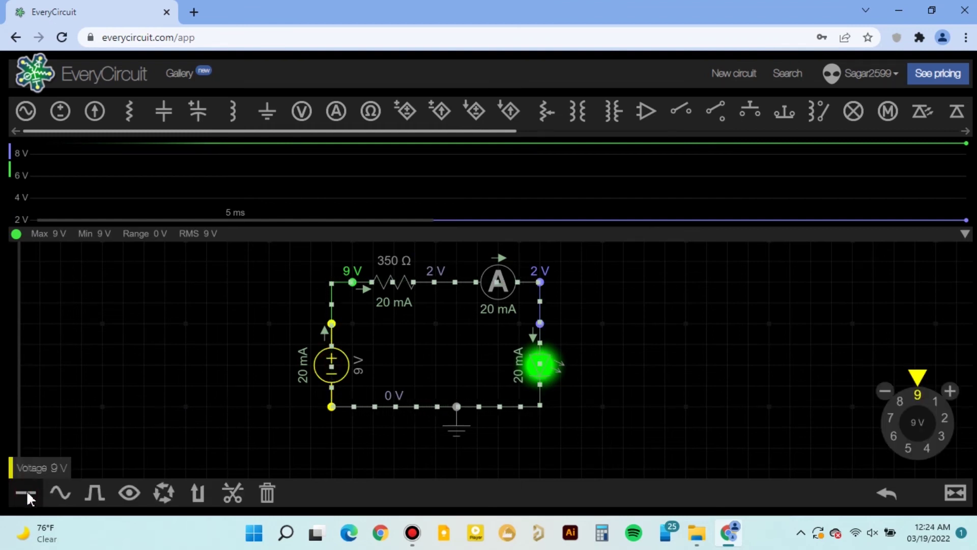
left_click(58, 492)
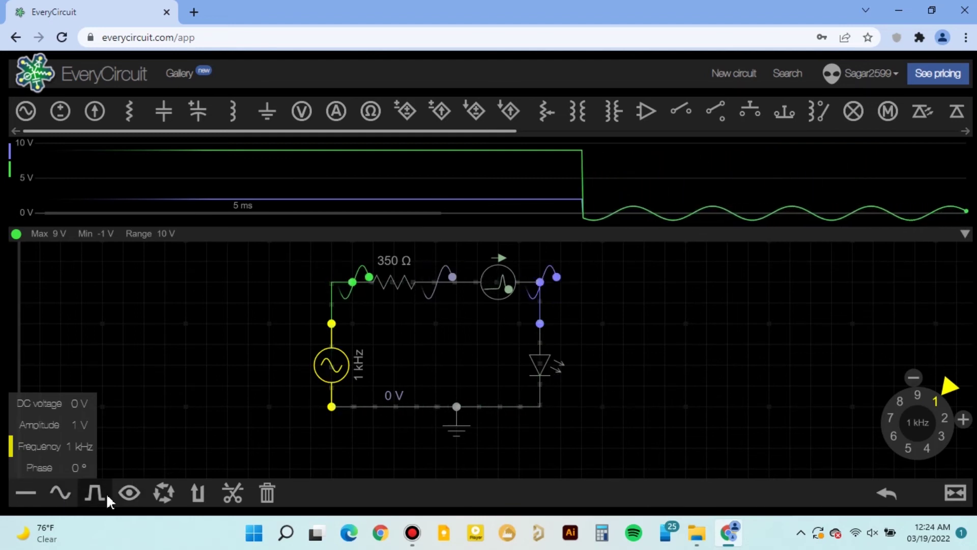
left_click(91, 489)
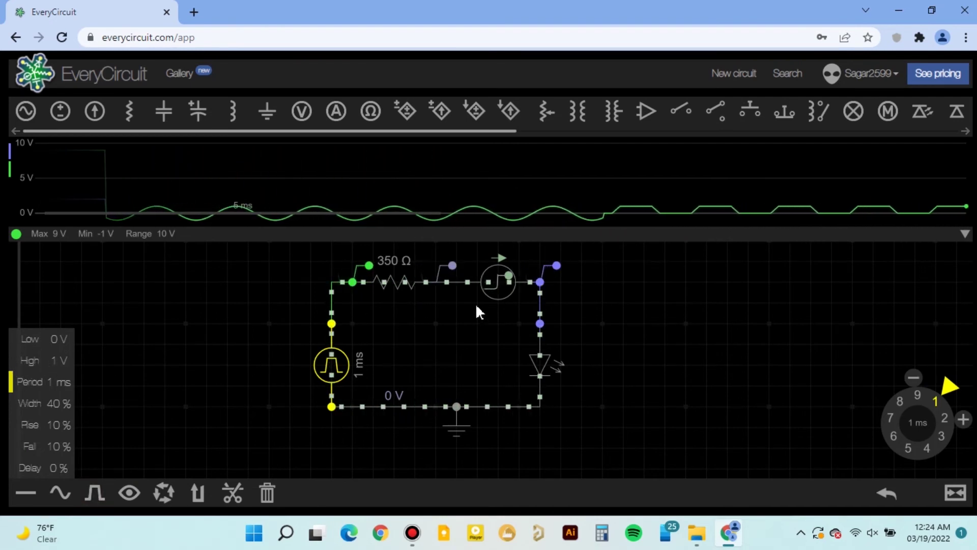
left_click(331, 361)
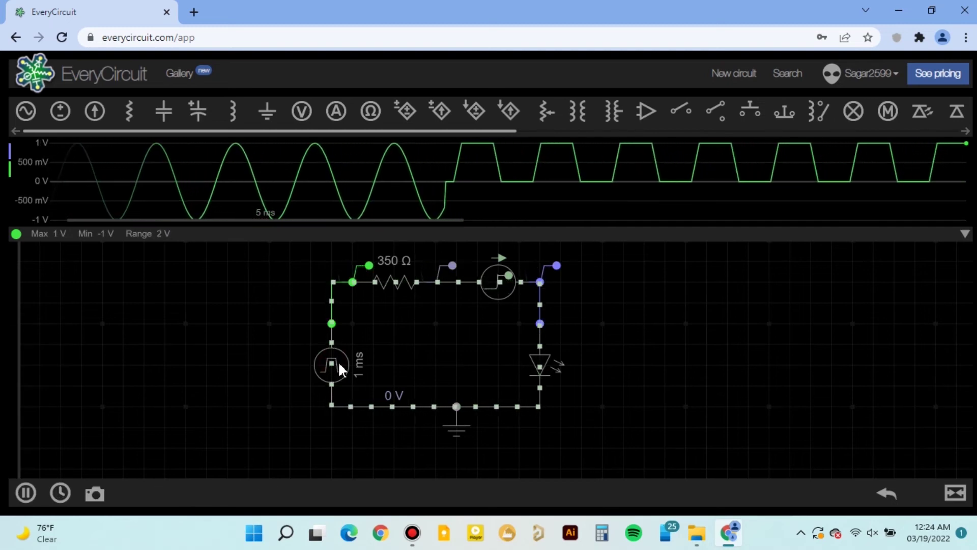
left_click(339, 361)
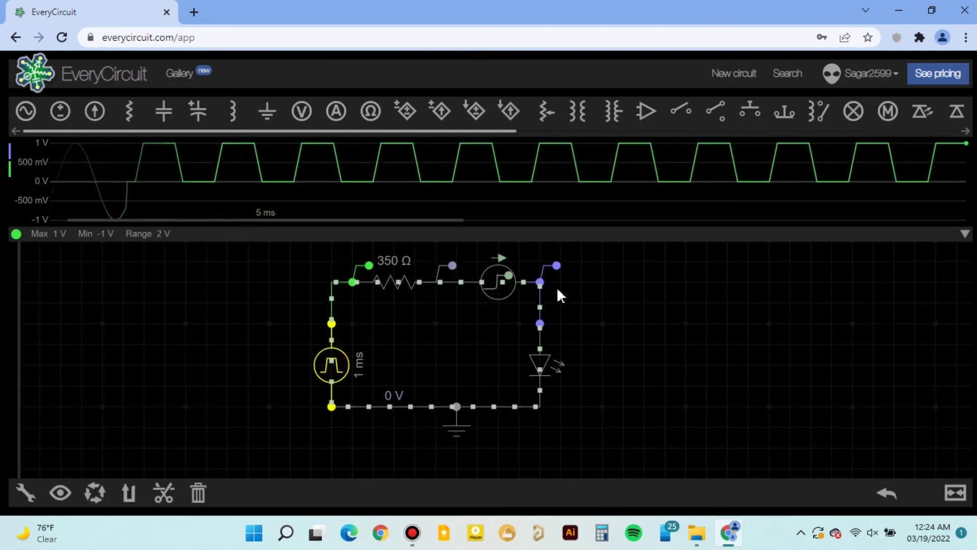
Raise the pulse source's High level to 9 V and resume the simulation.
left_click(24, 492)
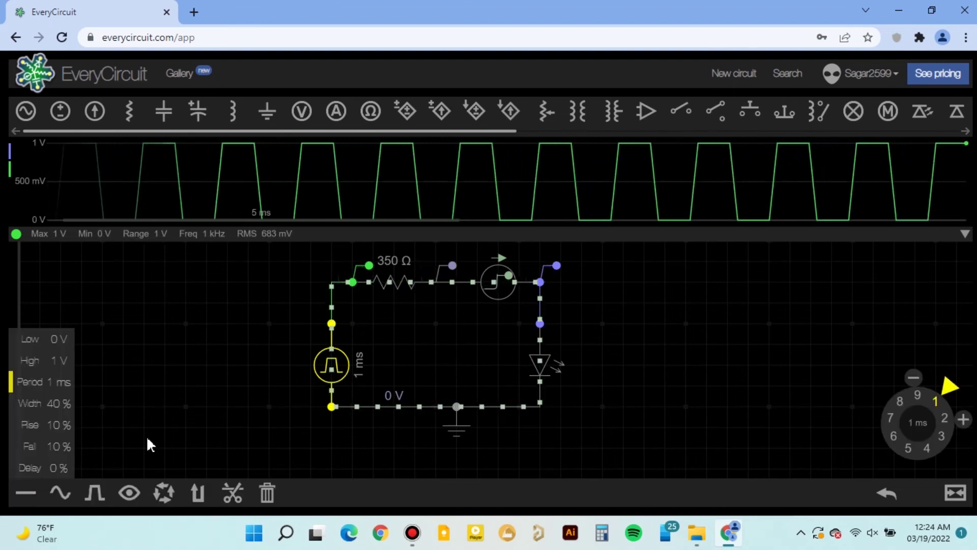
left_click(41, 360)
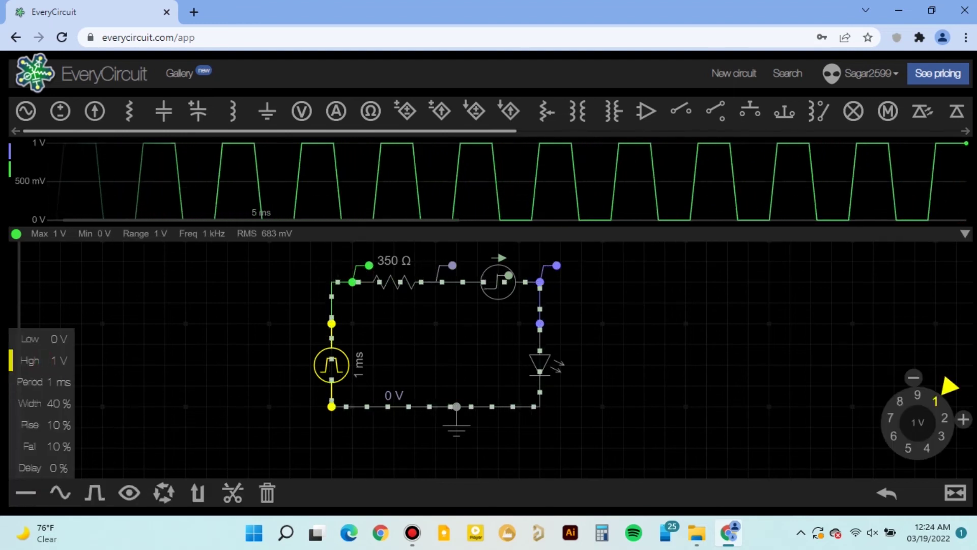
left_click_drag(950, 386, 922, 421)
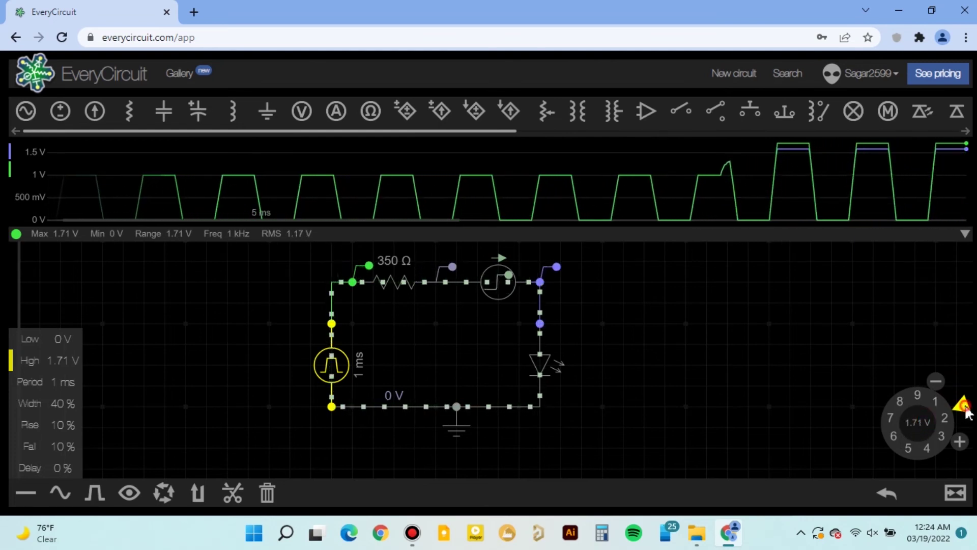
mouse_move(923, 424)
left_mouse_down()
mouse_move(953, 437)
mouse_move(919, 452)
mouse_move(892, 446)
mouse_move(907, 392)
mouse_move(920, 396)
left_mouse_up()
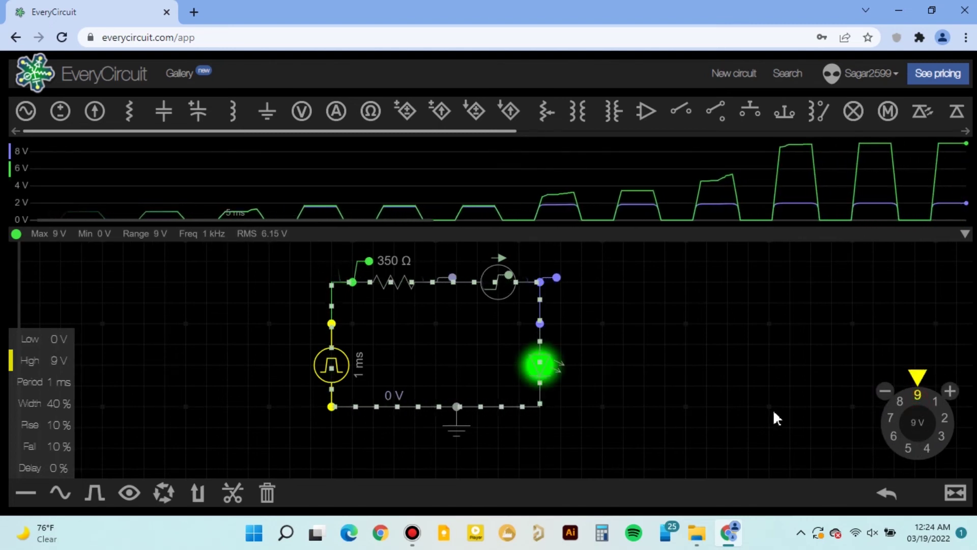
left_click(50, 360)
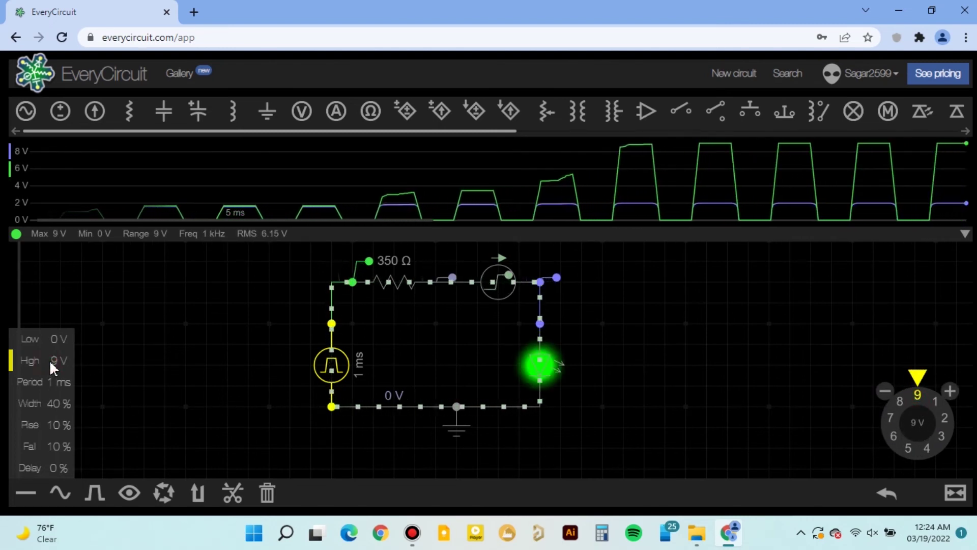
left_click(149, 372)
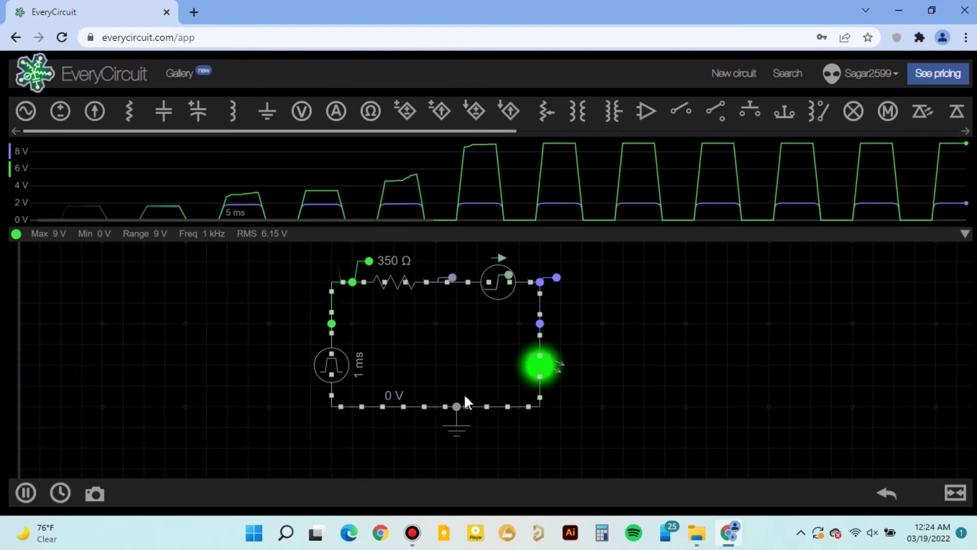
Probe the ammeter-to-LED wire and compare the 2 V and 9 V scope peaks.
left_click(330, 370)
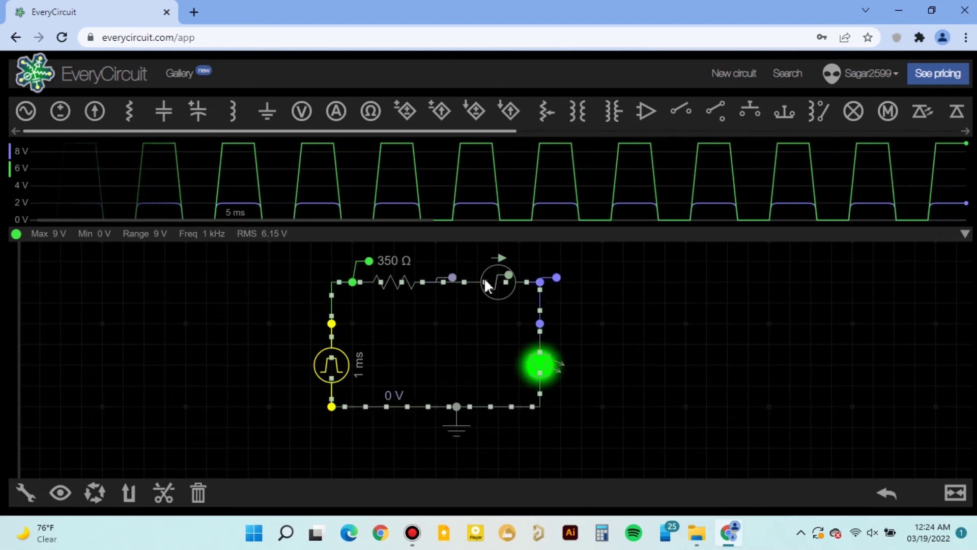
left_click(540, 282)
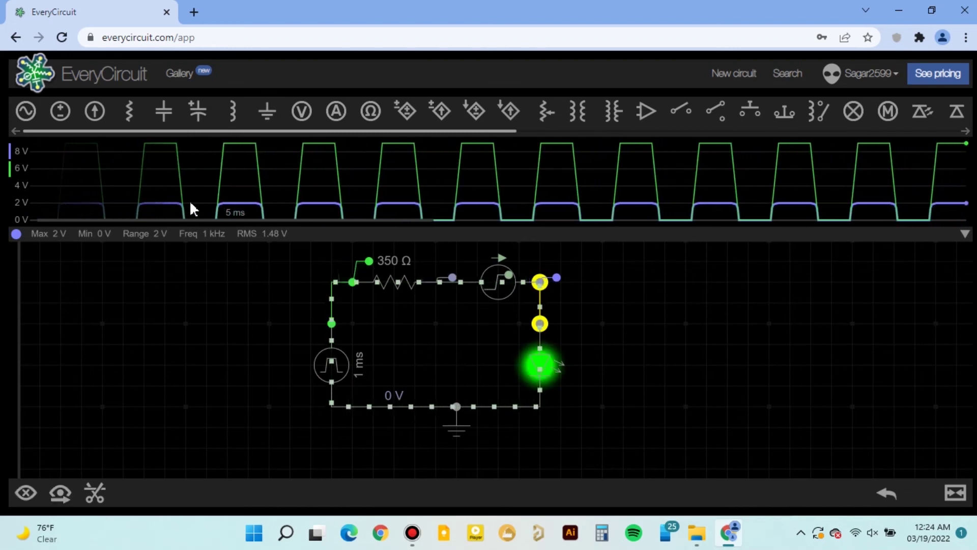
left_click(162, 285)
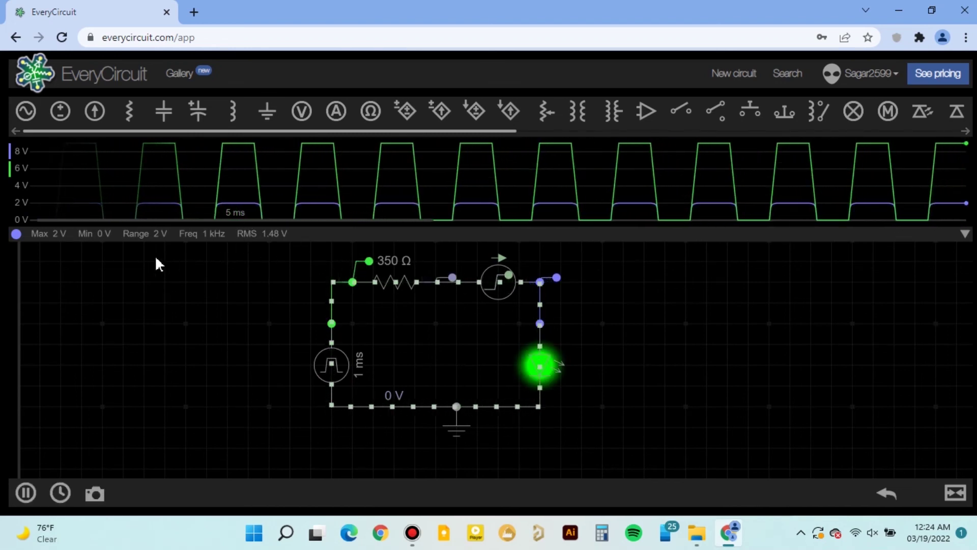
left_click(61, 234)
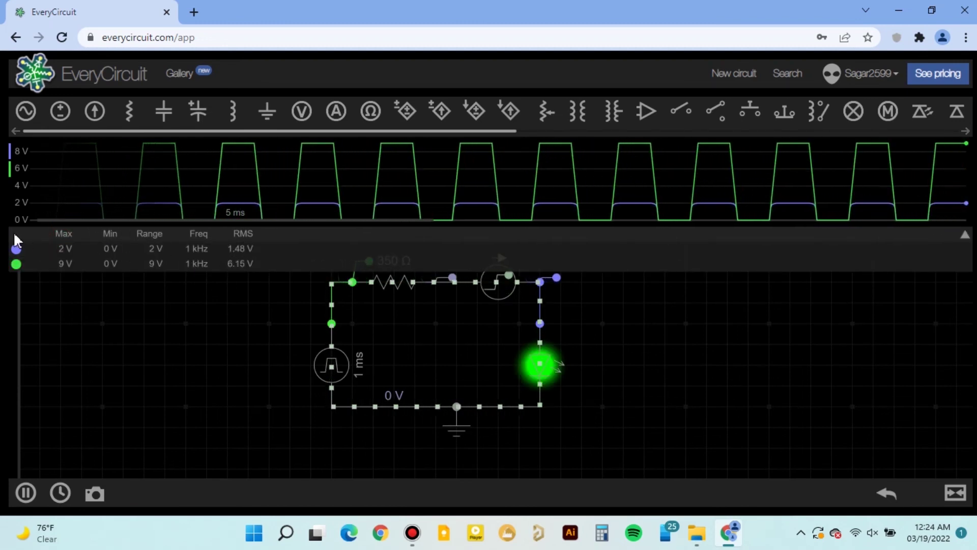
left_click(52, 232)
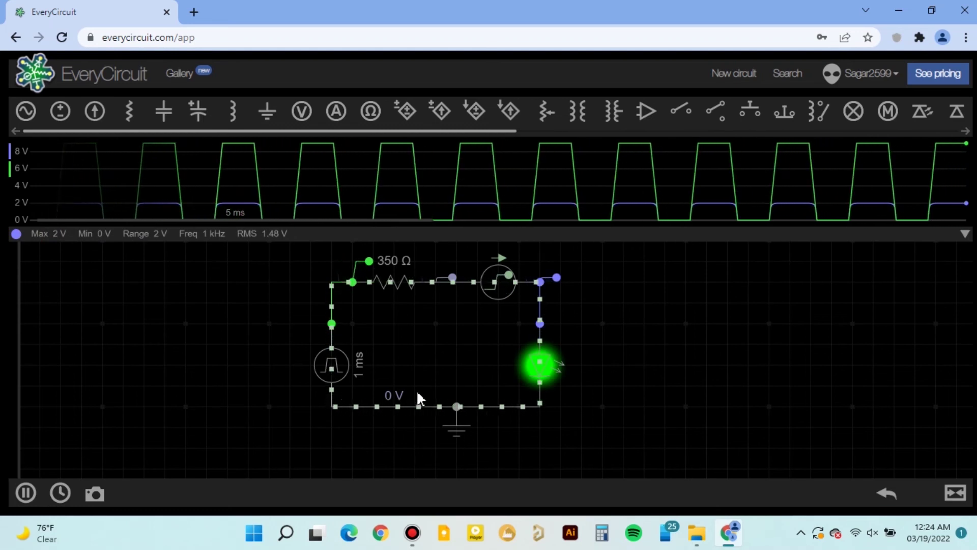
left_click(335, 368)
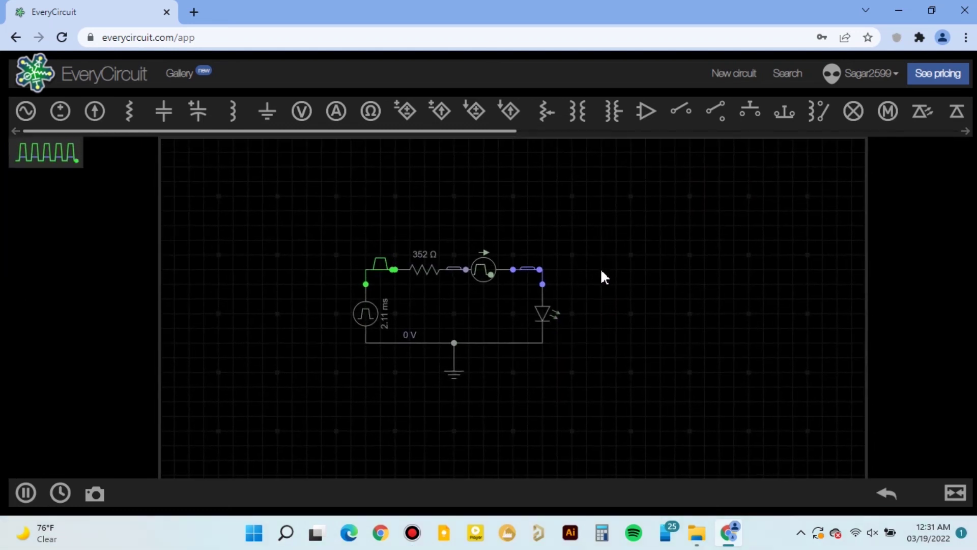
Switch the pulse source to 9 V DC, giving 19.9 mA through the LED.
left_click(370, 310)
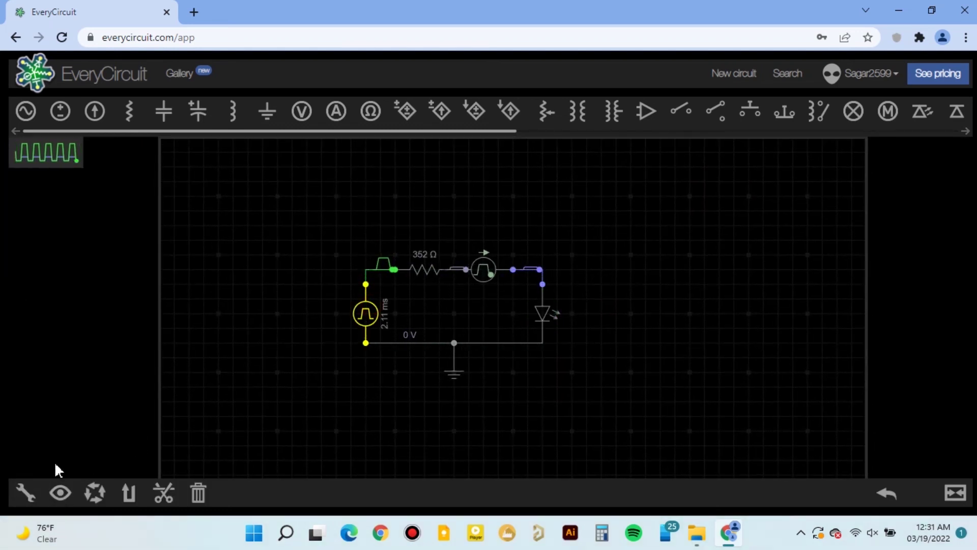
left_click(28, 494)
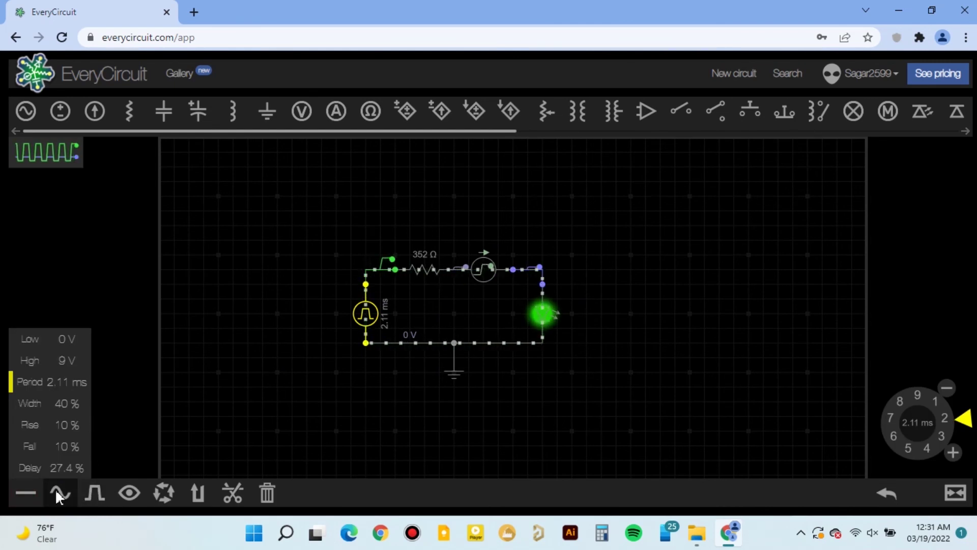
left_click(29, 493)
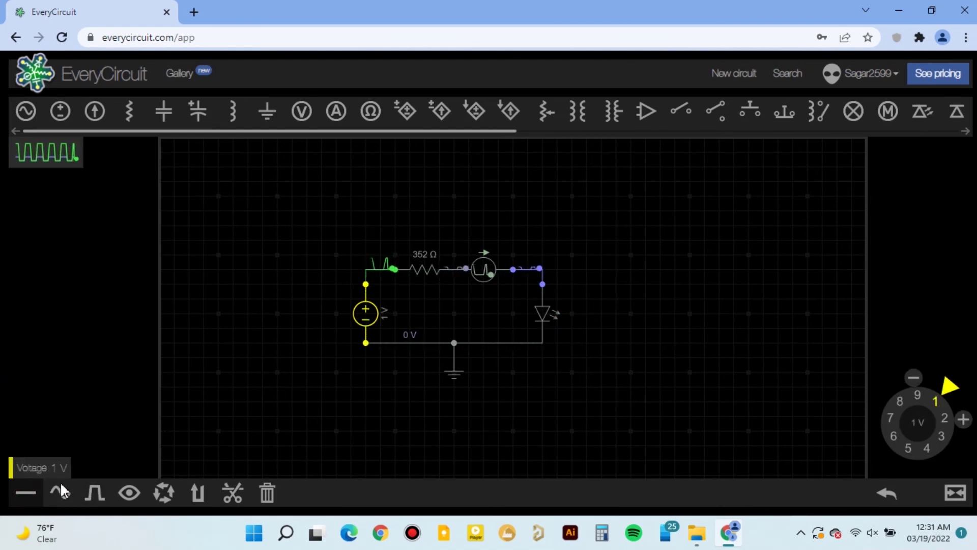
mouse_move(914, 443)
left_mouse_down()
mouse_move(893, 400)
mouse_move(918, 395)
left_mouse_up()
left_click(653, 360)
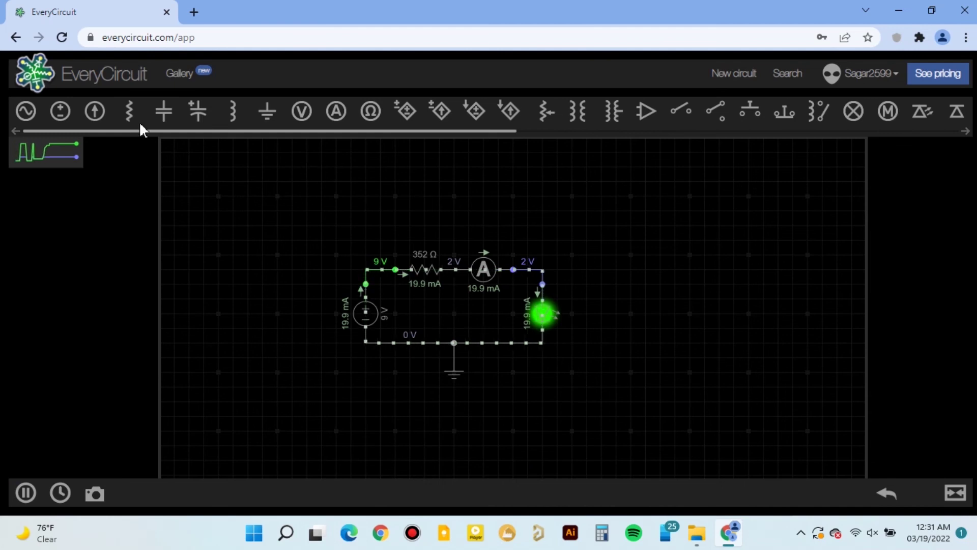
mouse_move(31, 135)
left_mouse_down()
mouse_move(299, 128)
mouse_move(372, 140)
left_mouse_up()
left_click_drag(432, 131, 499, 132)
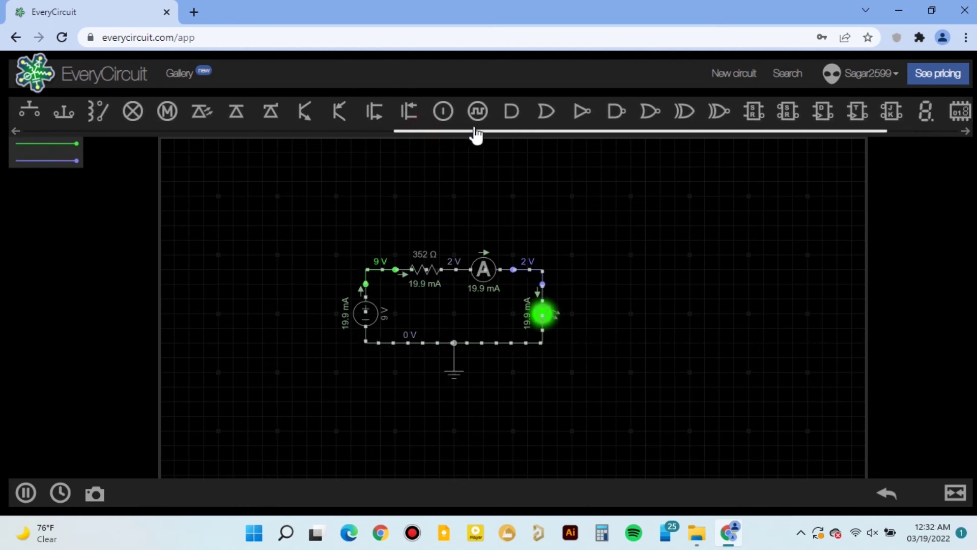
Add NAND and NOR gates and move the NAND gate above the resistor.
left_click(548, 110)
left_click(579, 111)
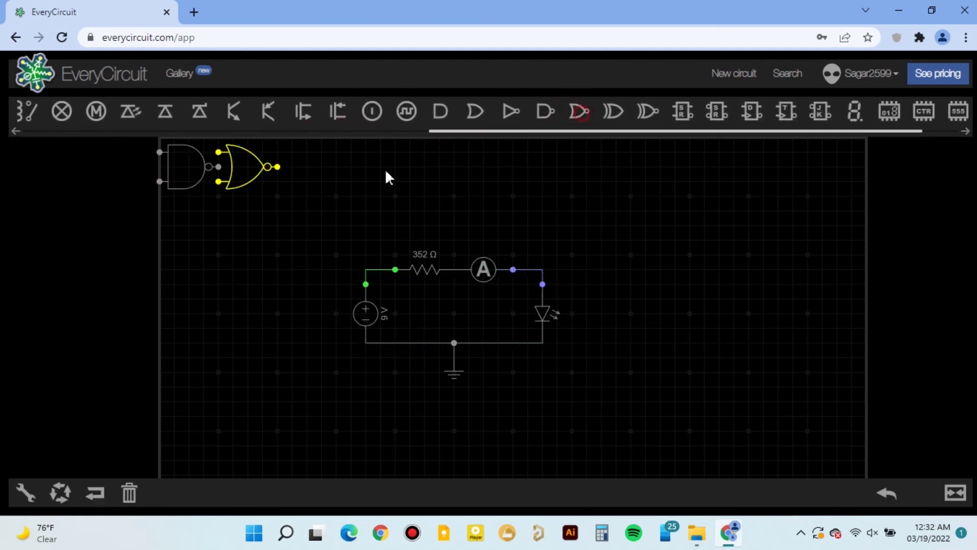
mouse_move(205, 164)
left_mouse_down()
mouse_move(367, 204)
mouse_move(419, 184)
left_mouse_up()
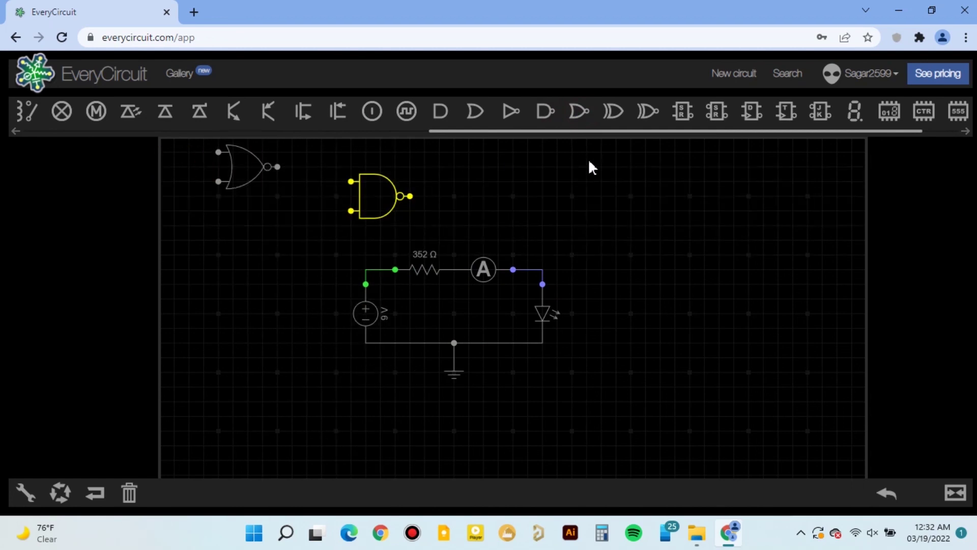
mouse_move(665, 132)
left_mouse_down()
mouse_move(749, 135)
mouse_move(556, 173)
mouse_move(771, 230)
mouse_move(772, 252)
left_mouse_up()
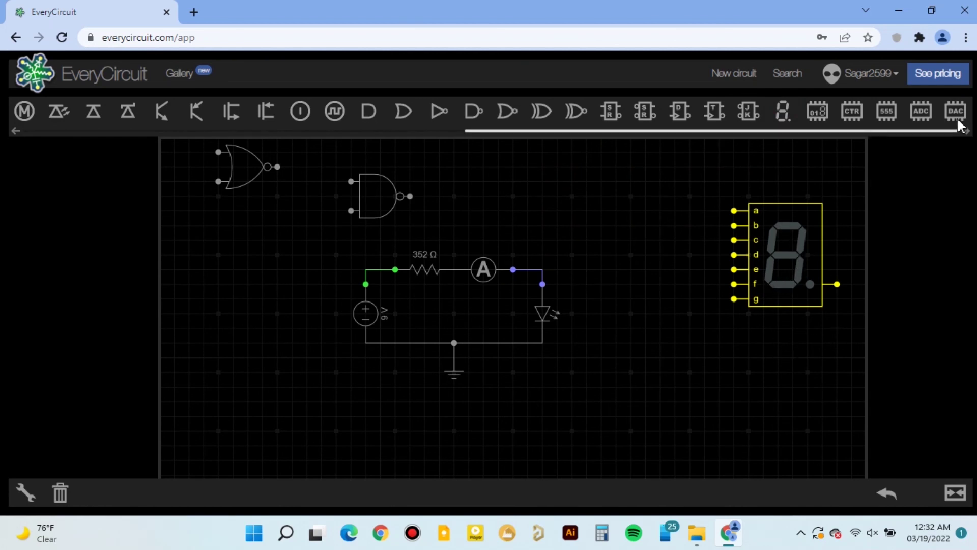
left_click_drag(940, 138, 311, 177)
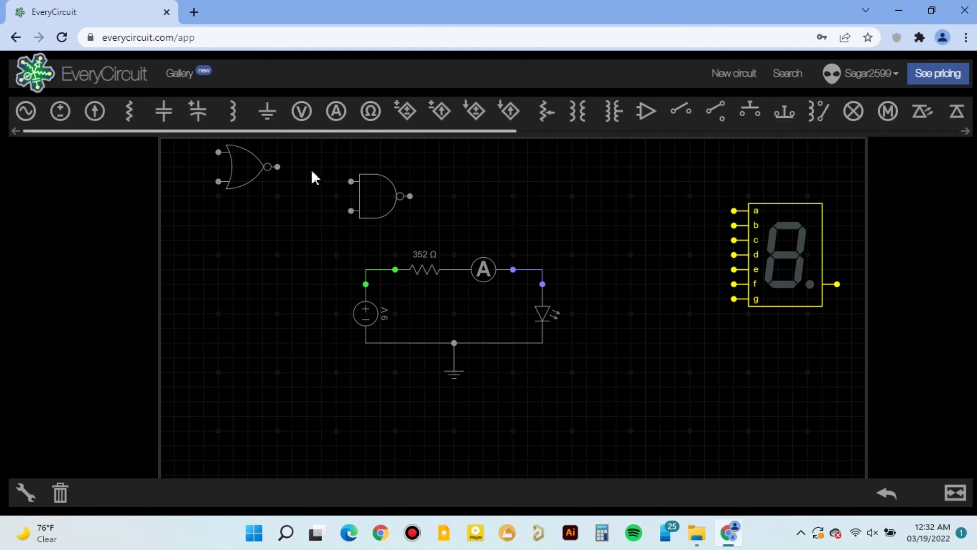
Open the Examples library, showing the Capacitor example's circuit details beside the list.
left_click(956, 493)
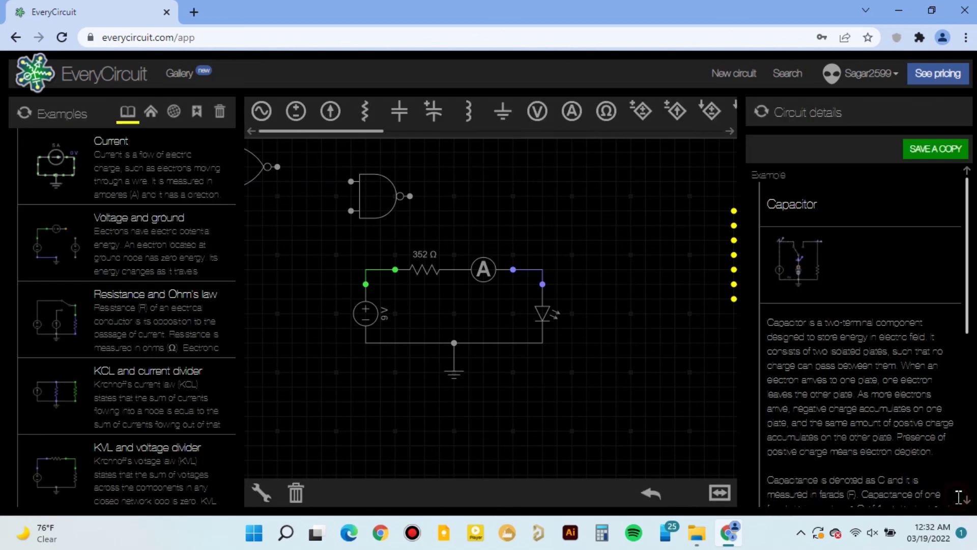